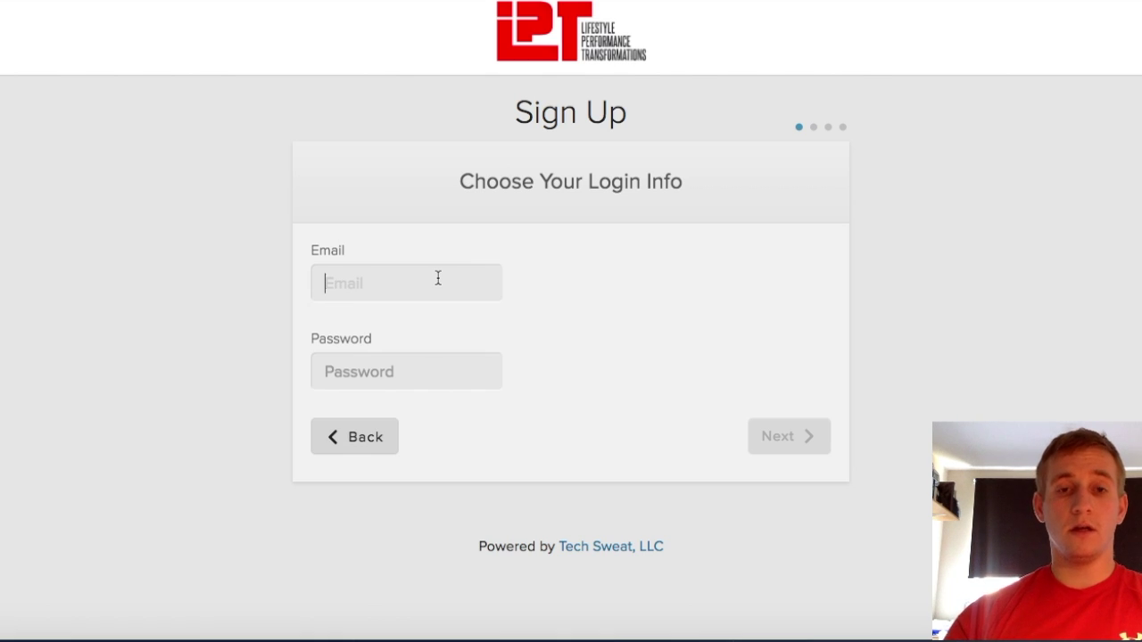
Enter the account e-mail address and password, then continue to profile information
key(ctrl+v)
key(Tab)
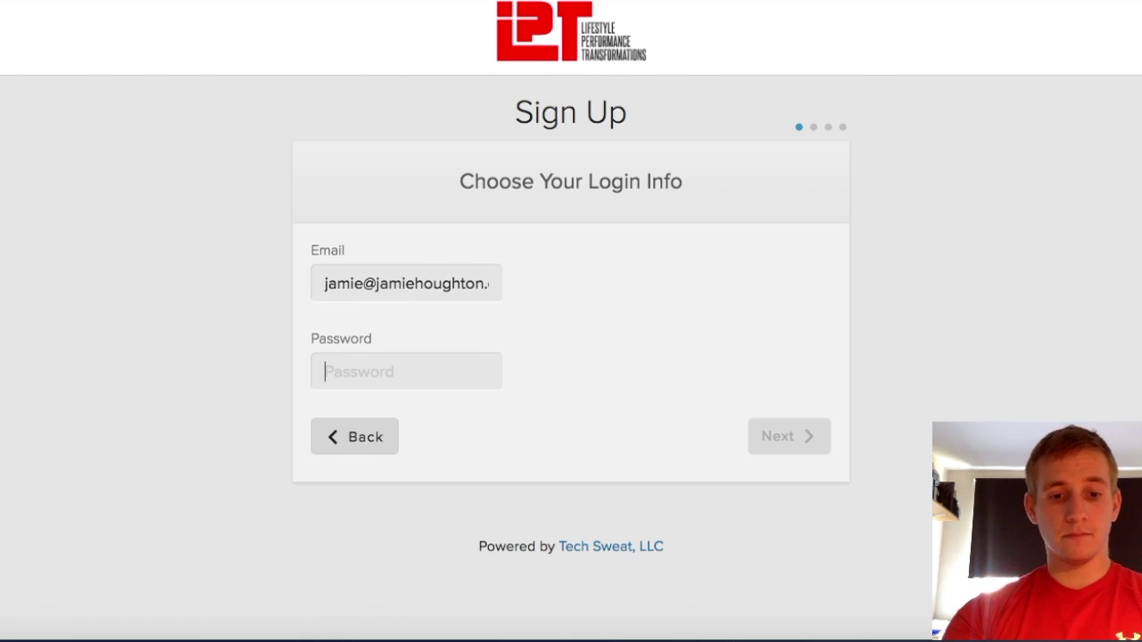
text(••••••••)
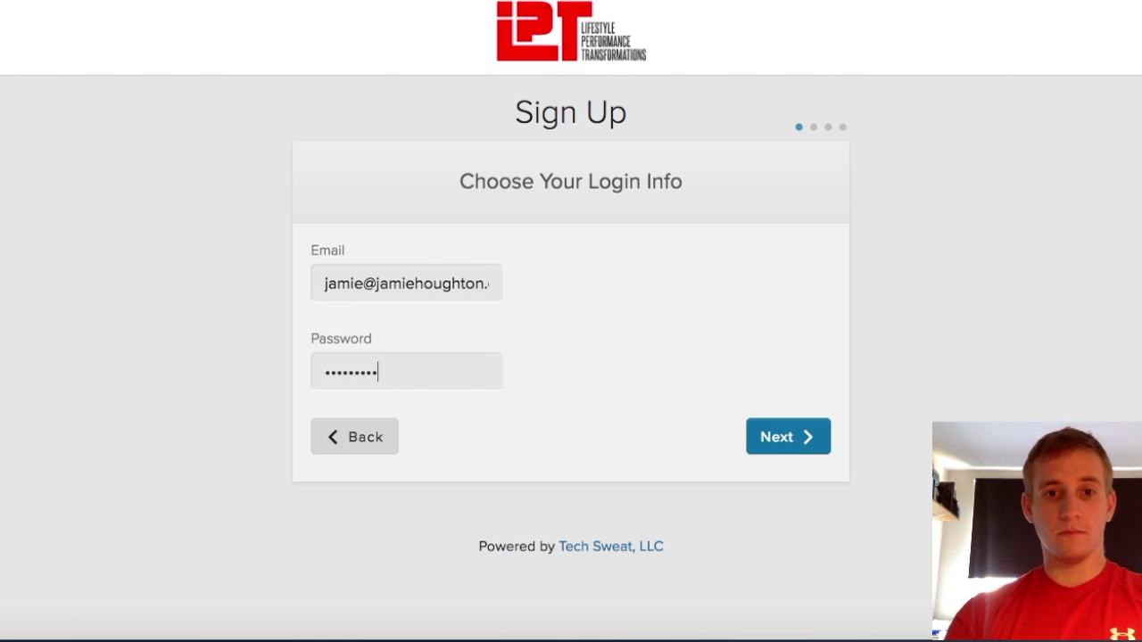
click(765, 438)
Fill in the client's first name, street address and postal code
click(452, 267)
text(Jamie)
key(Tab)
key(Tab)
key(Tab)
key(Tab)
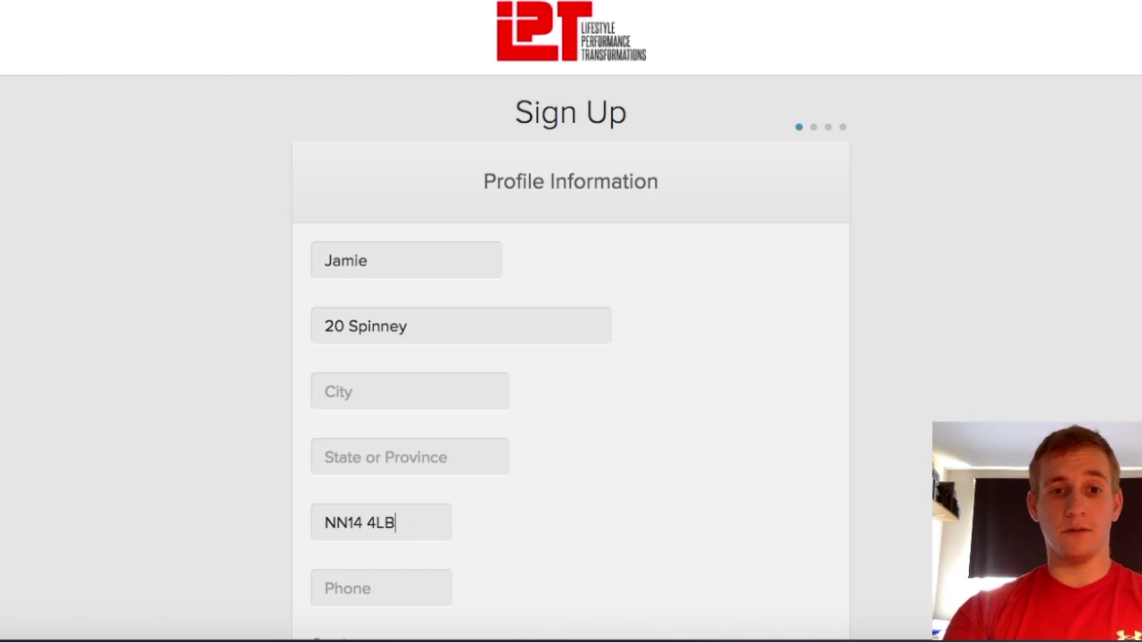
scroll(571, 357, down, 3)
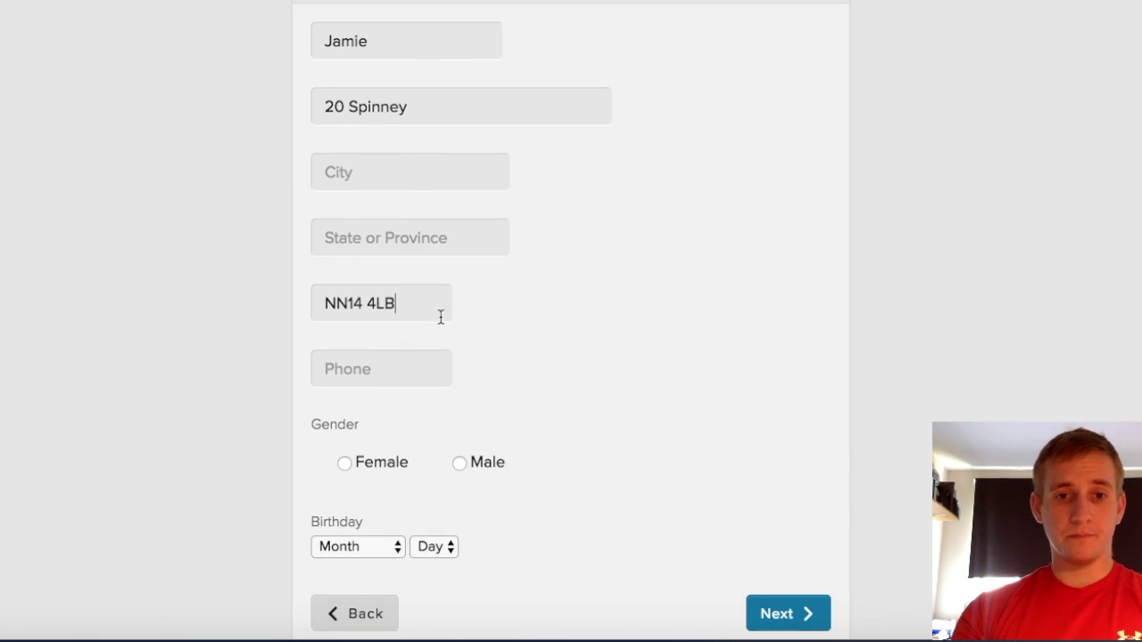
Set gender to Male and birthday to June 11, then continue to the profile photo step
click(460, 462)
click(364, 564)
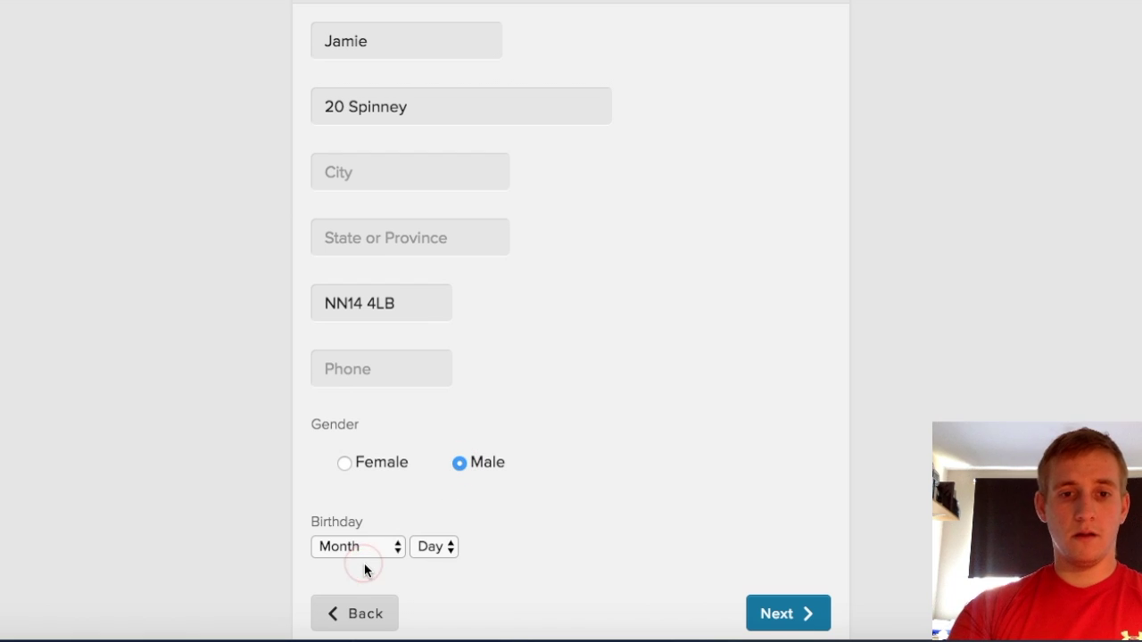
click(389, 548)
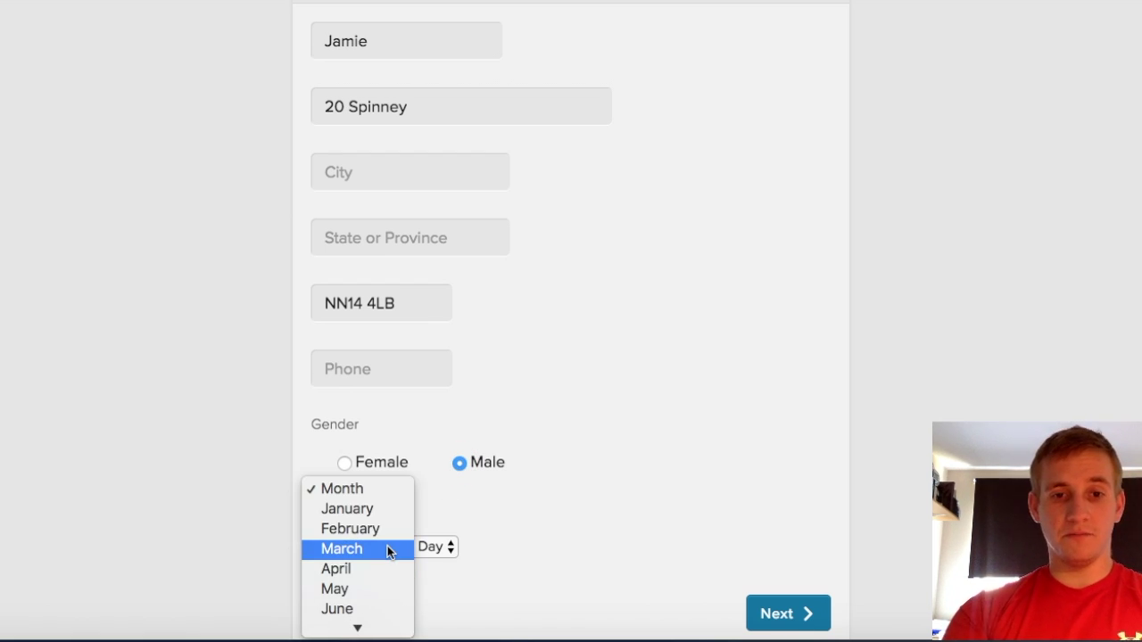
click(352, 609)
click(437, 547)
click(432, 608)
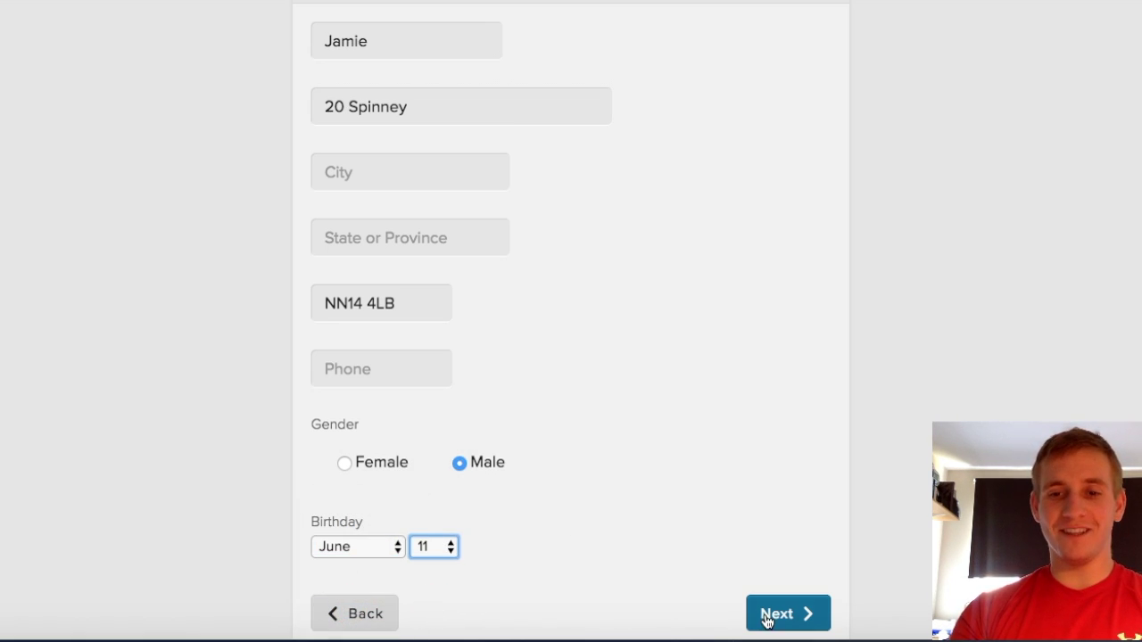
click(766, 616)
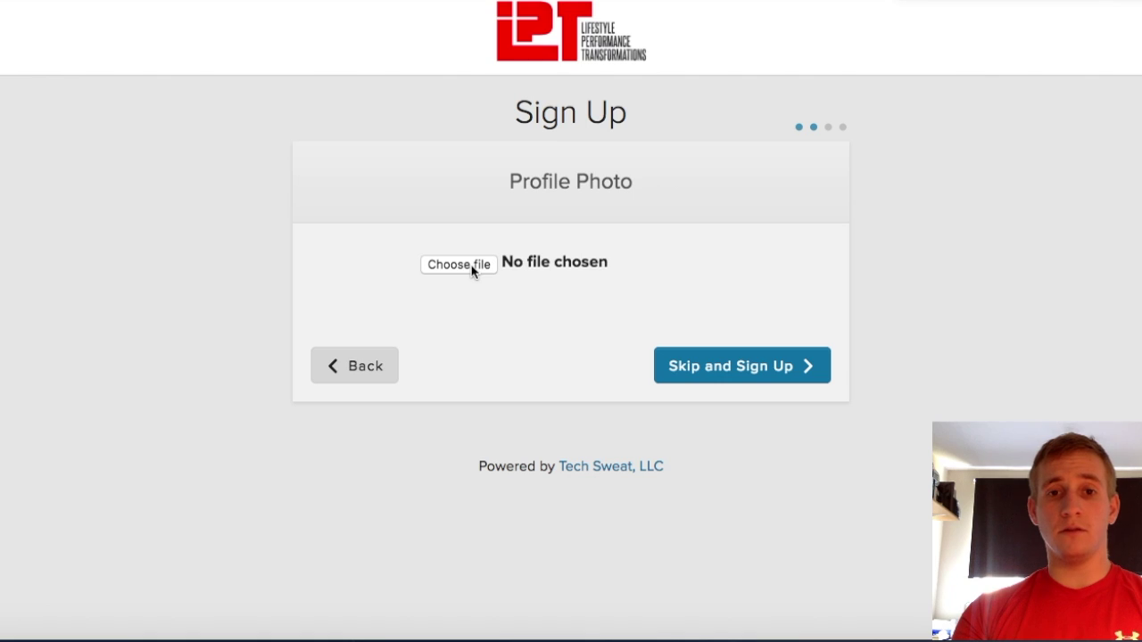
Skip the profile photo to finish sign-up, then begin creating a goal
click(734, 382)
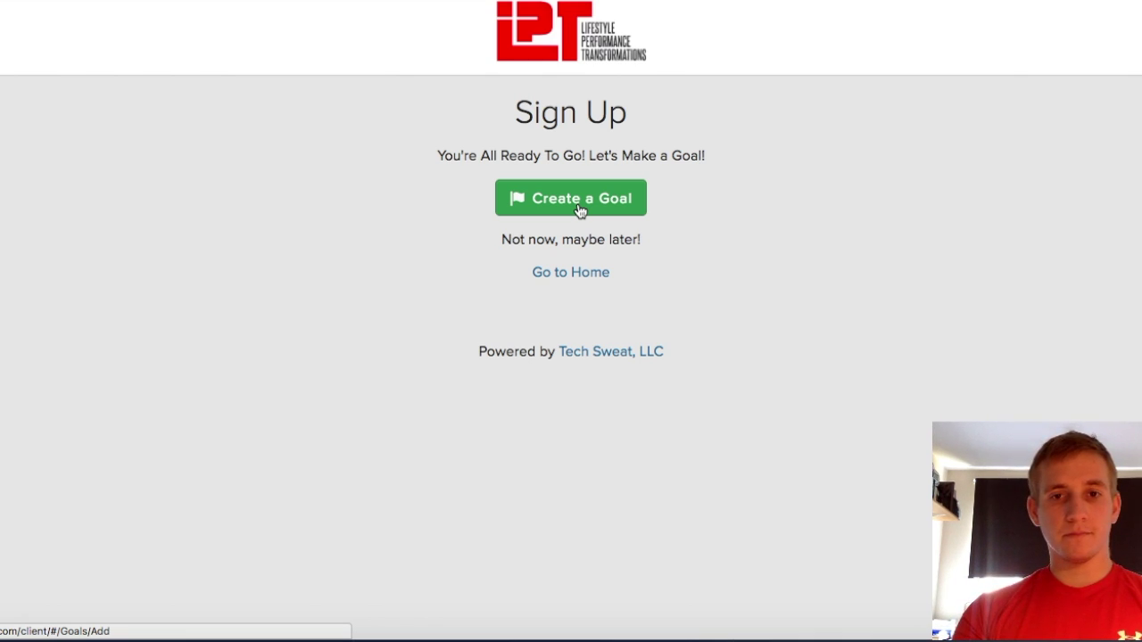
click(580, 210)
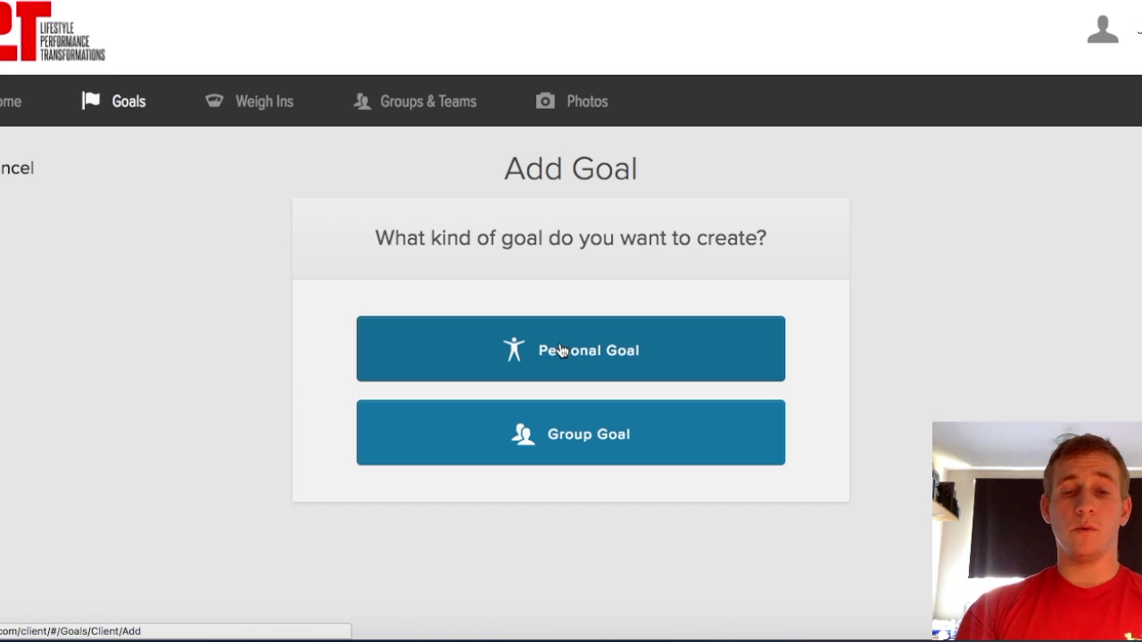
Make a personal, weight-tracked goal to lose an amount of 5 Kgs
click(561, 349)
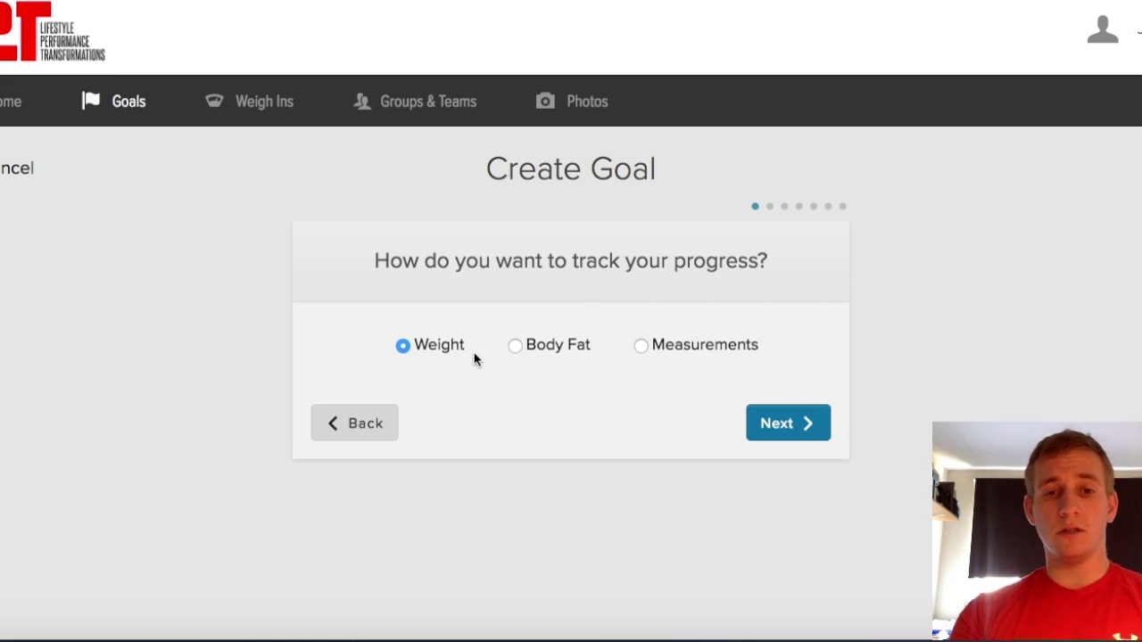
click(782, 415)
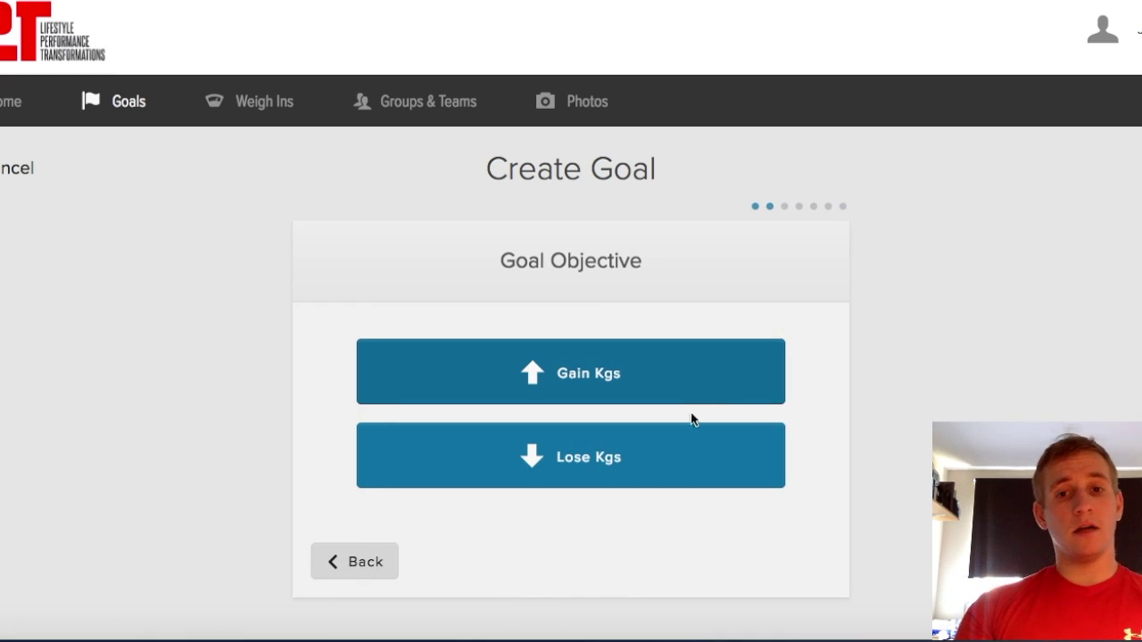
click(623, 479)
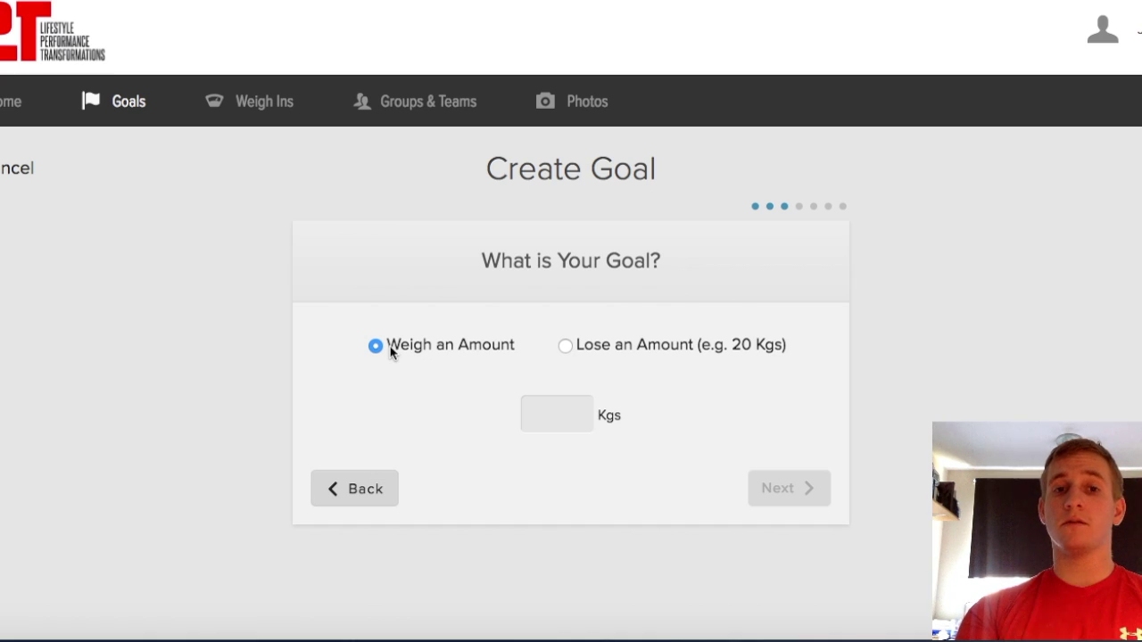
click(565, 346)
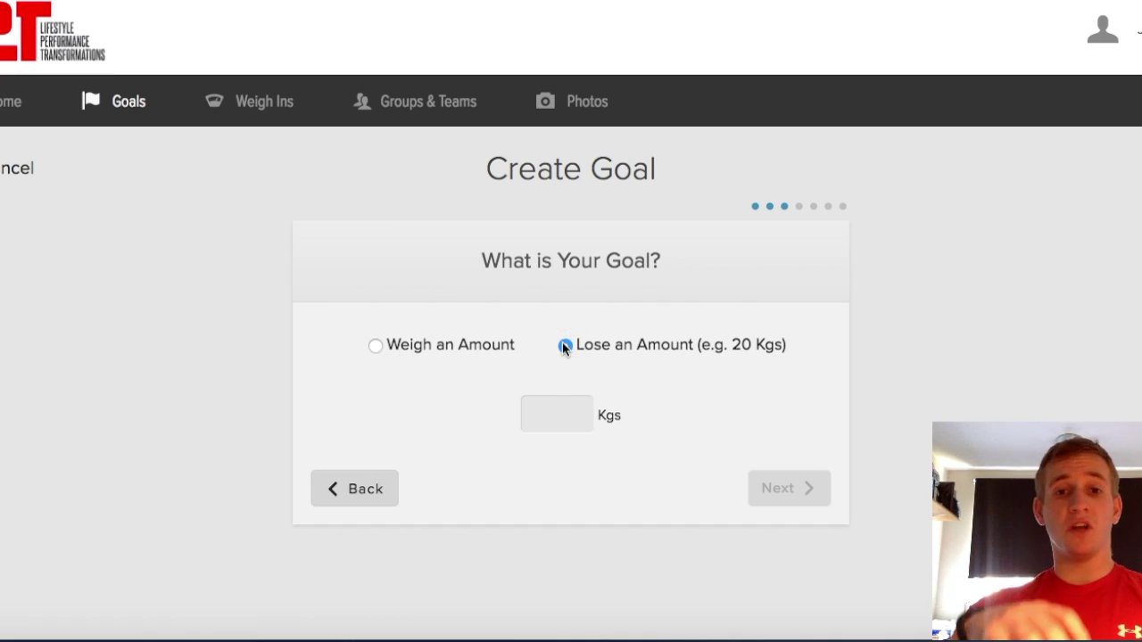
click(565, 432)
text(5)
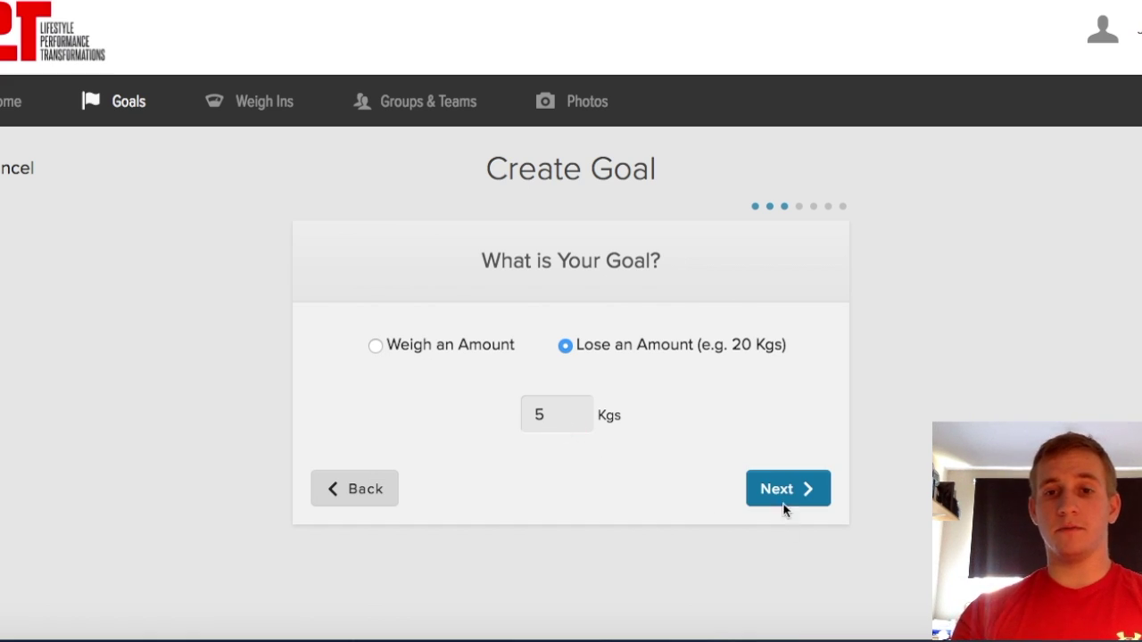
click(782, 488)
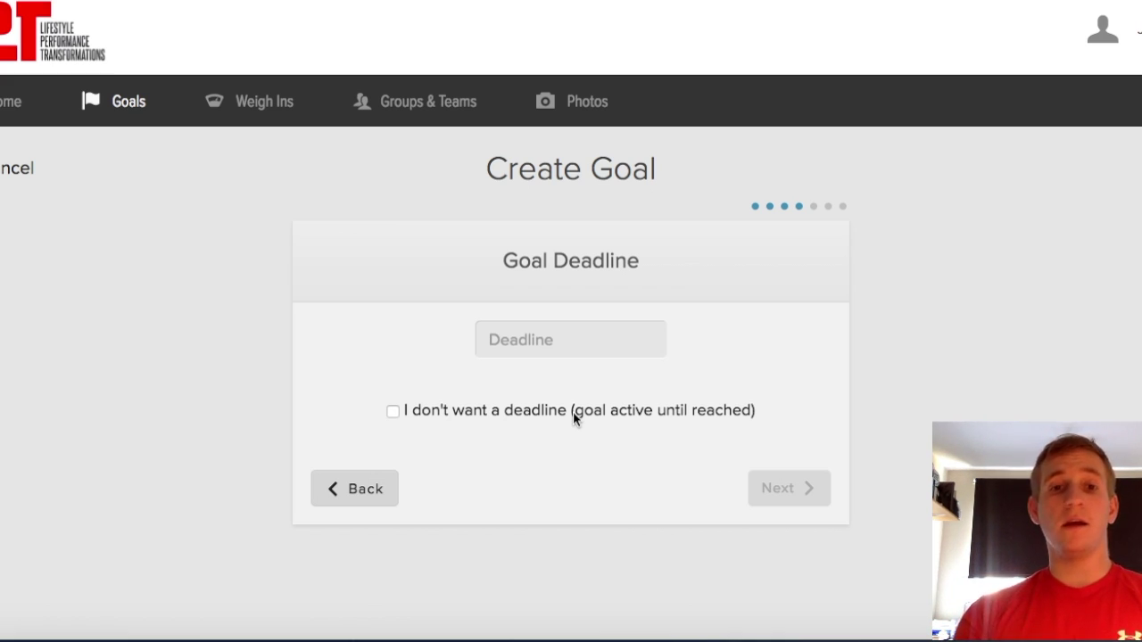
Pick May 31, 2017 as the goal deadline and continue
click(566, 330)
click(693, 381)
click(589, 528)
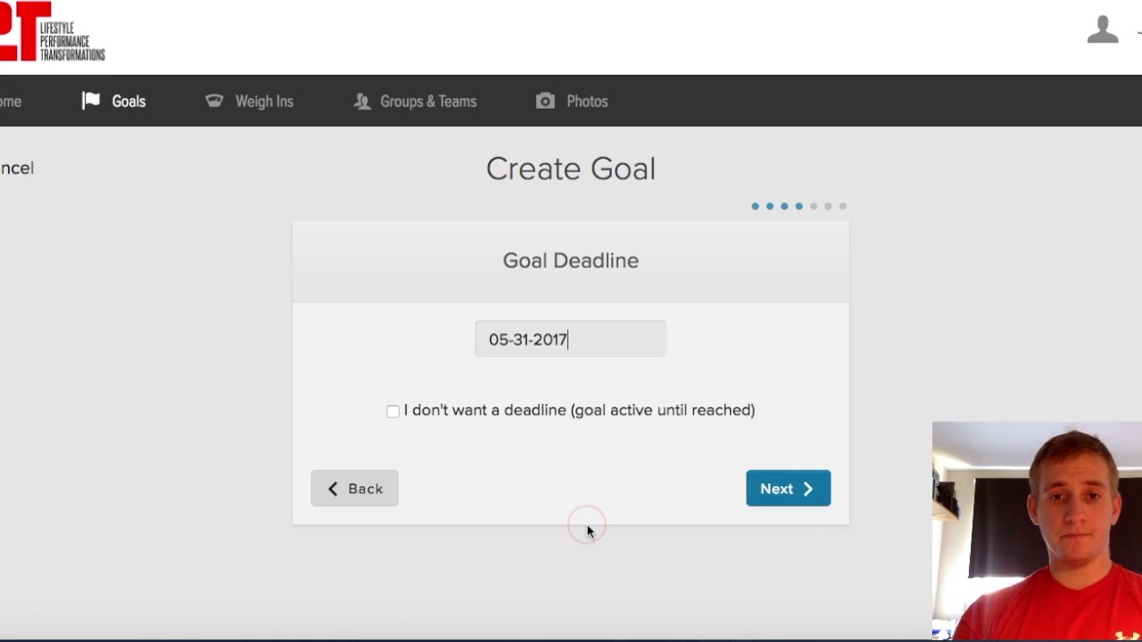
click(769, 490)
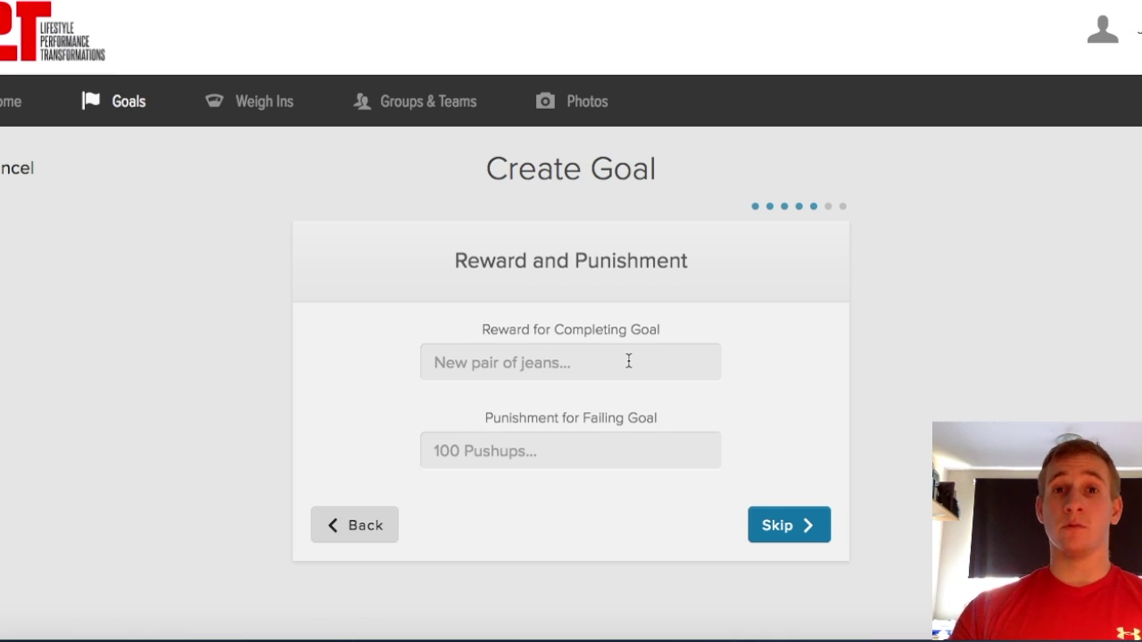
Enter reward 'New suit for wedding' and punishment 'Complete 10km road race', then continue
click(629, 360)
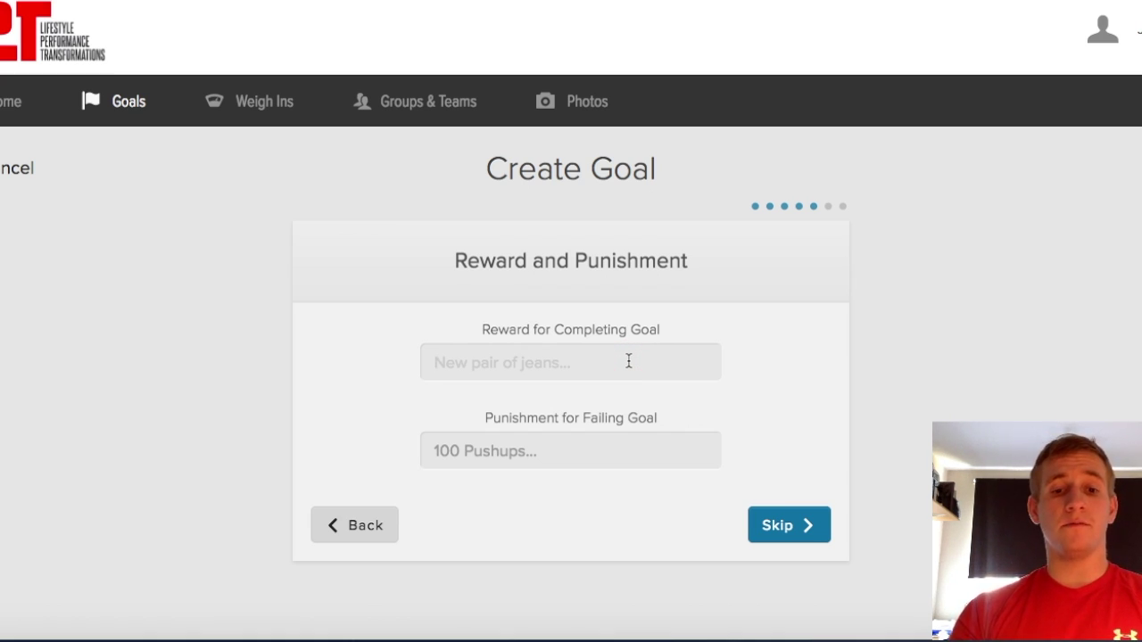
text(nEW S)
key(BackSpace)
key(BackSpace)
key(BackSpace)
key(BackSpace)
key(BackSpace)
text(New suit for )
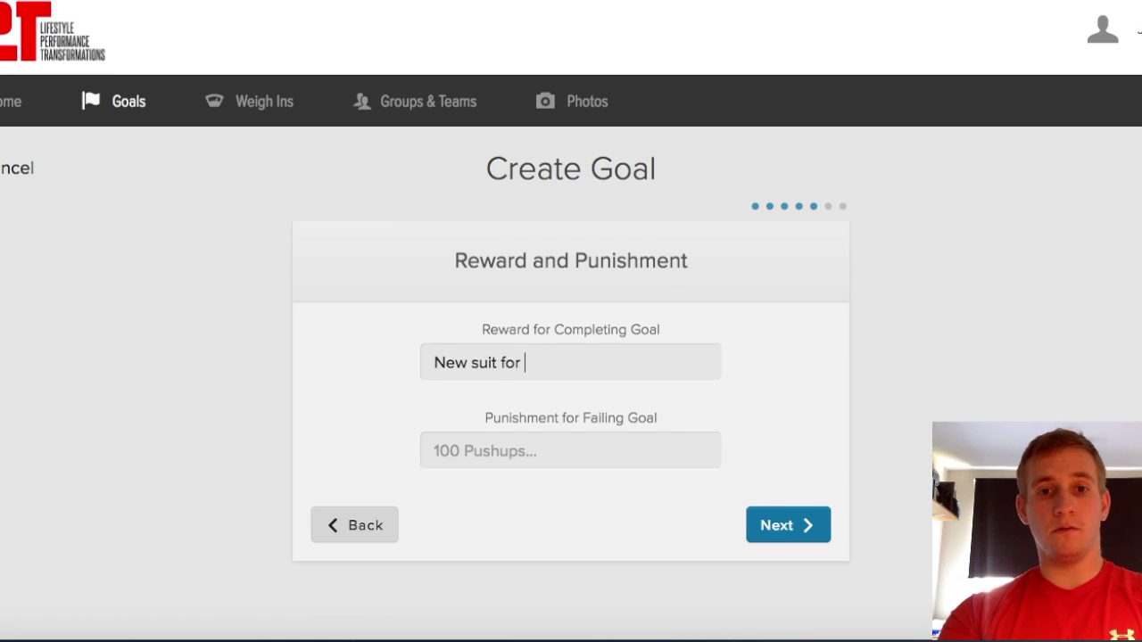
text(wedding)
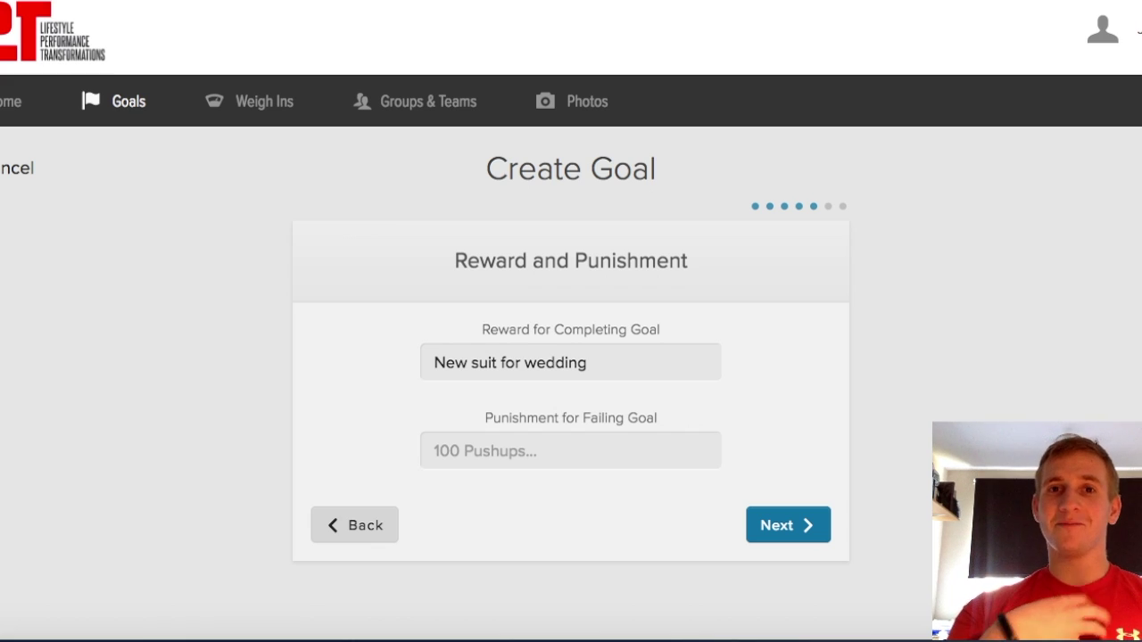
click(435, 451)
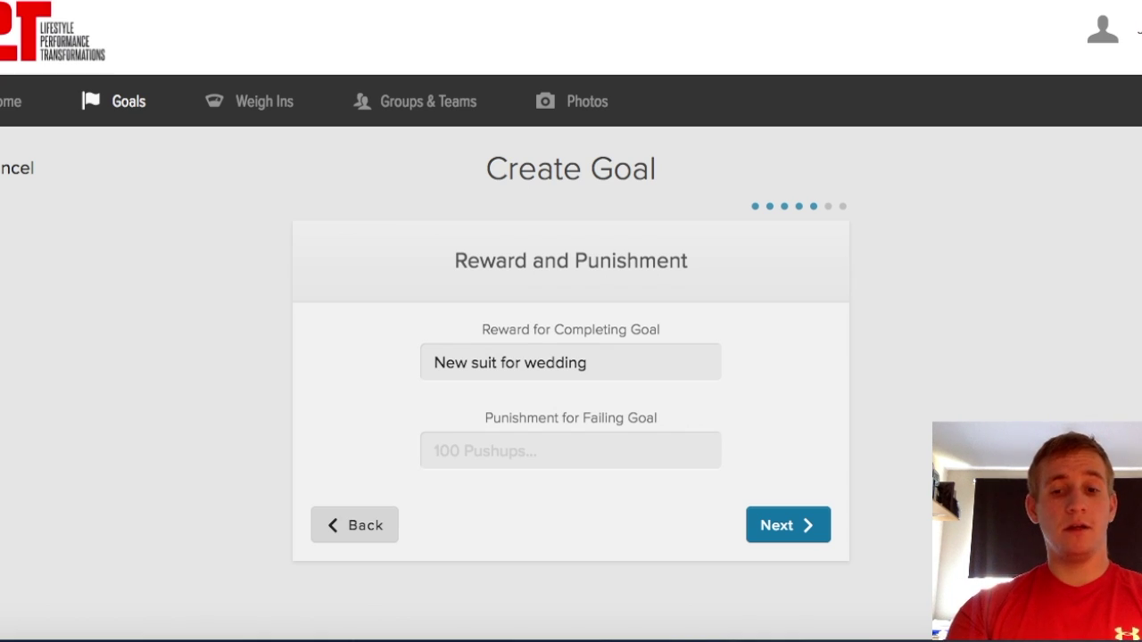
text(C)
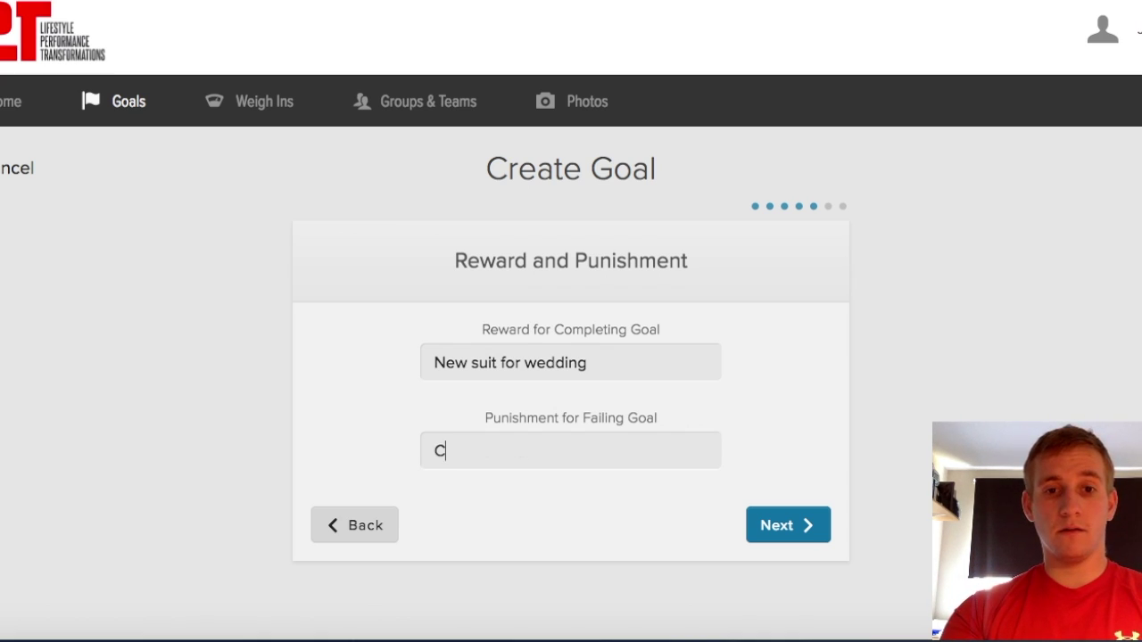
text(omplete 10km road race)
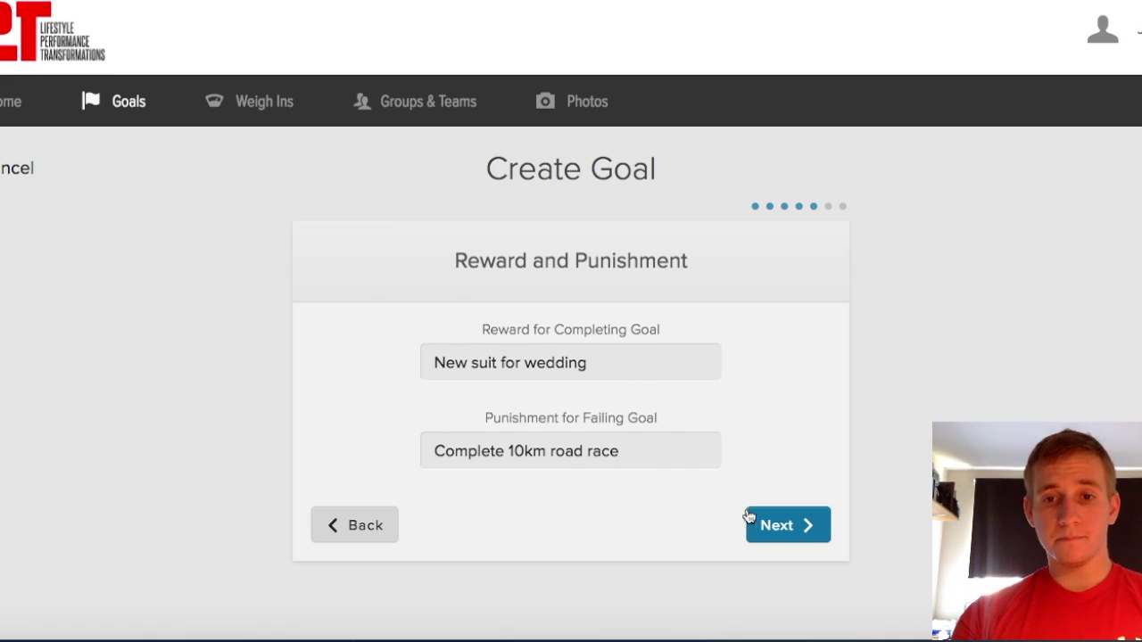
click(785, 522)
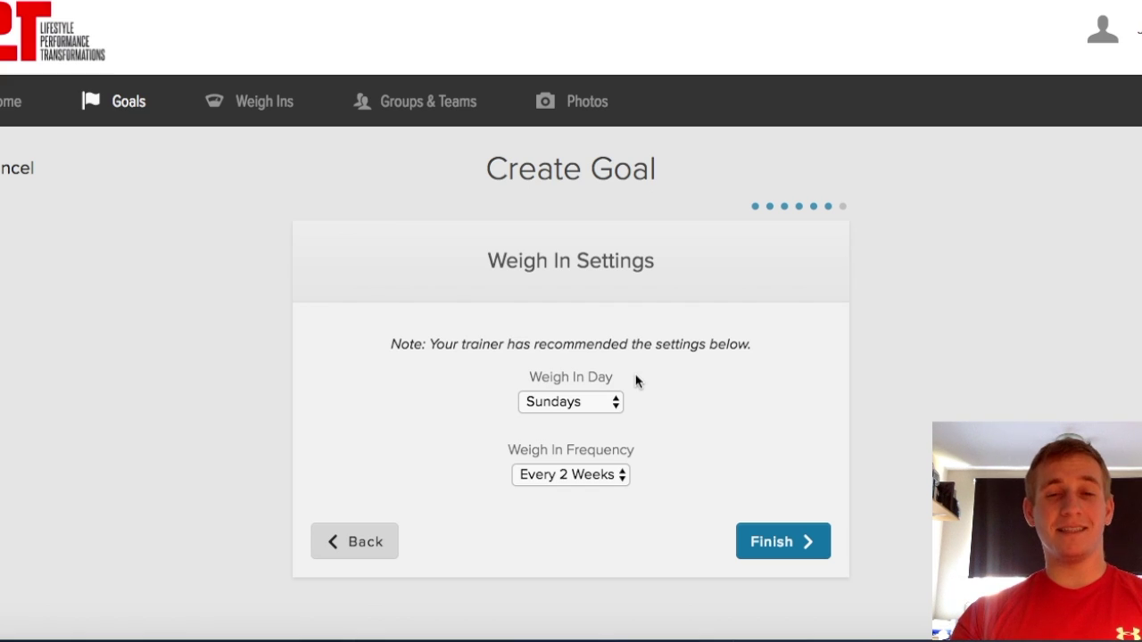
Set weigh-ins to Mondays, Every Week, and finish the goal
click(612, 400)
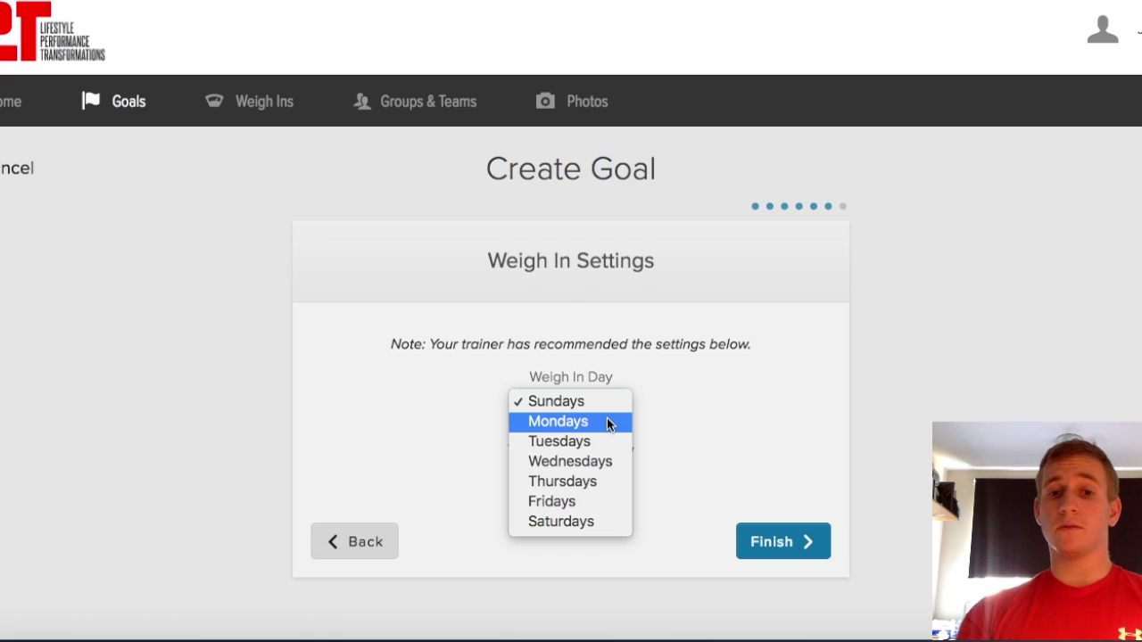
click(606, 422)
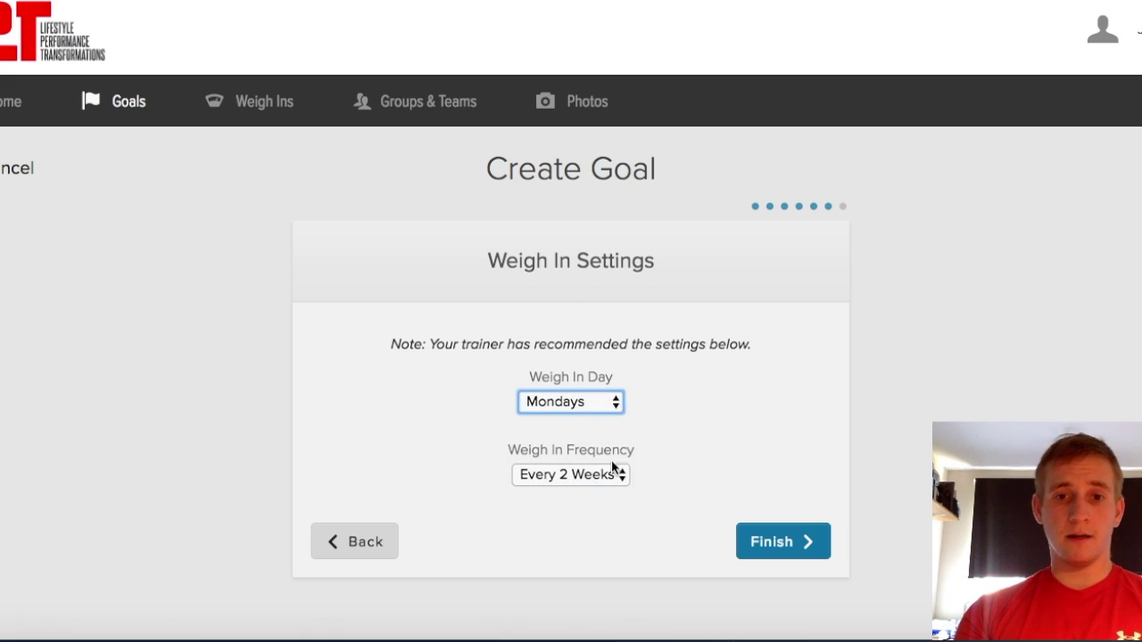
click(612, 474)
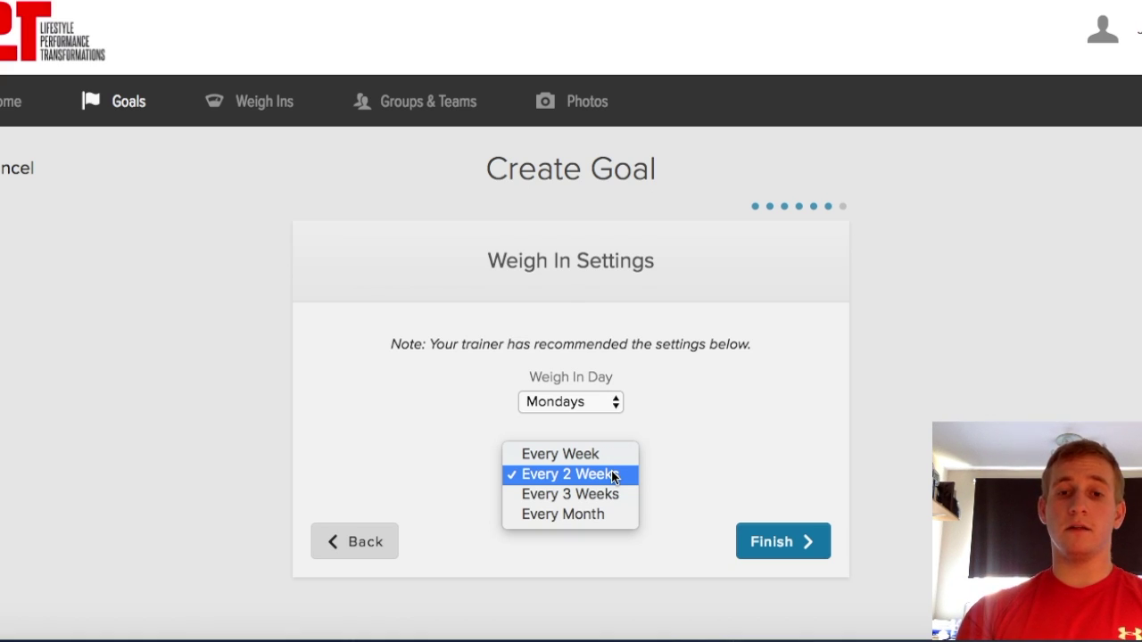
click(609, 454)
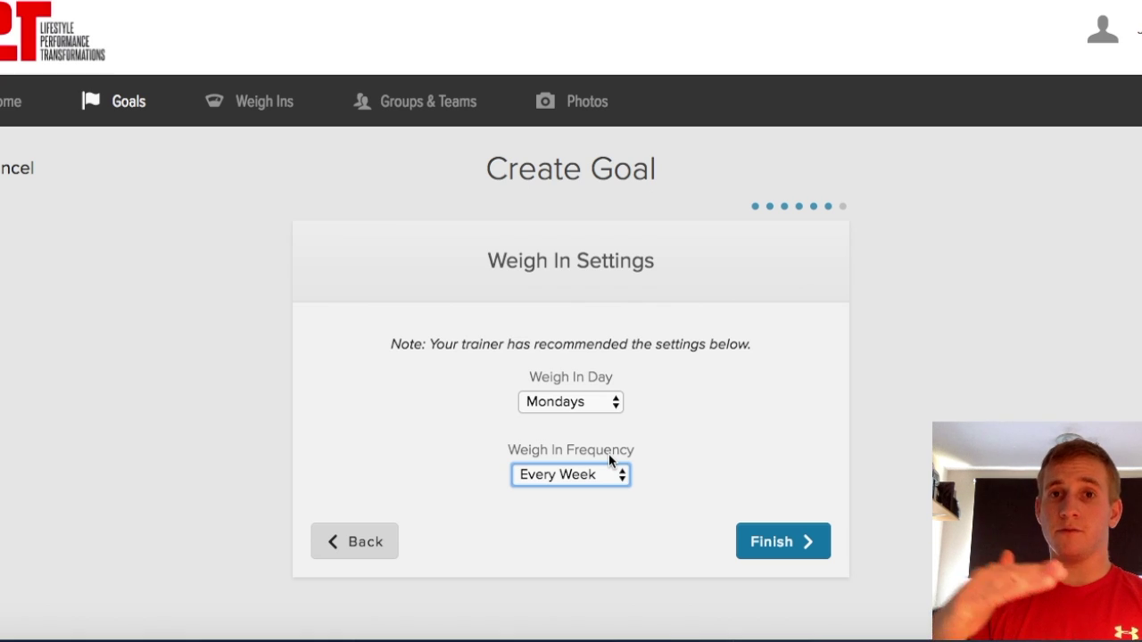
click(786, 544)
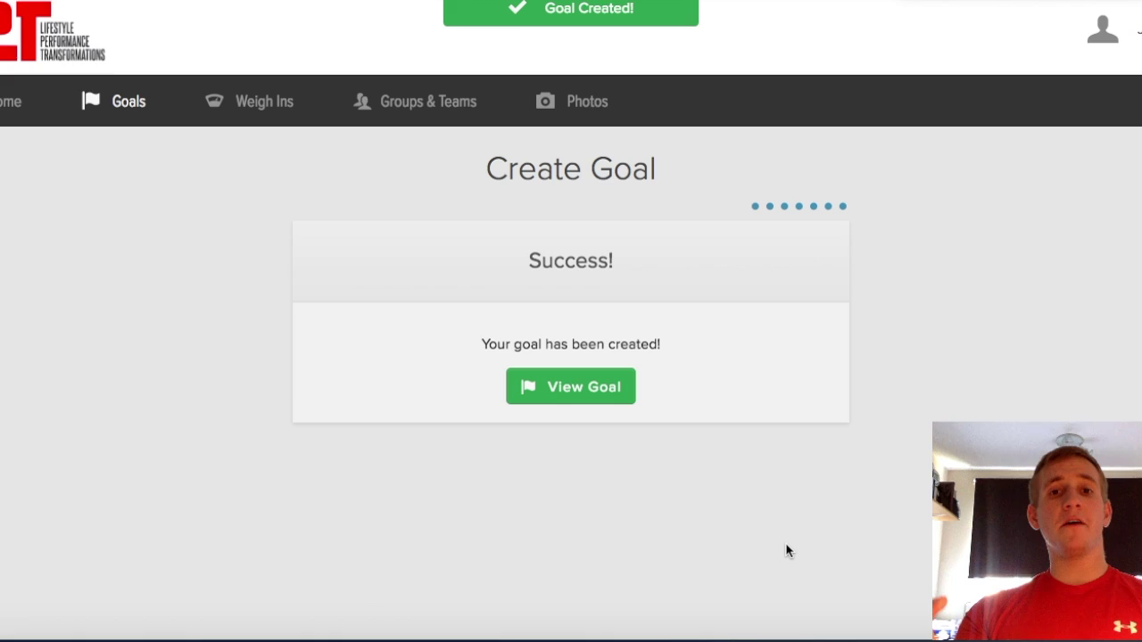
Review the Lose 5 Kgs by May 31, 2017 goal summary, then switch to the admin window
click(586, 388)
scroll(587, 389, down, 1)
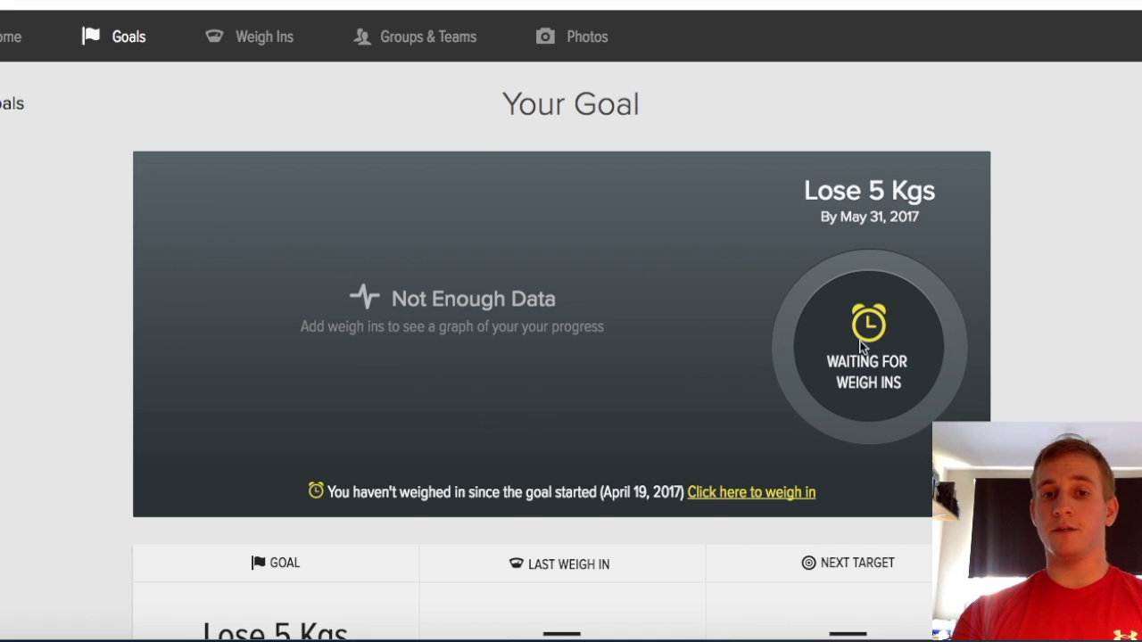
scroll(829, 343, down, 2)
scroll(829, 349, down, 1)
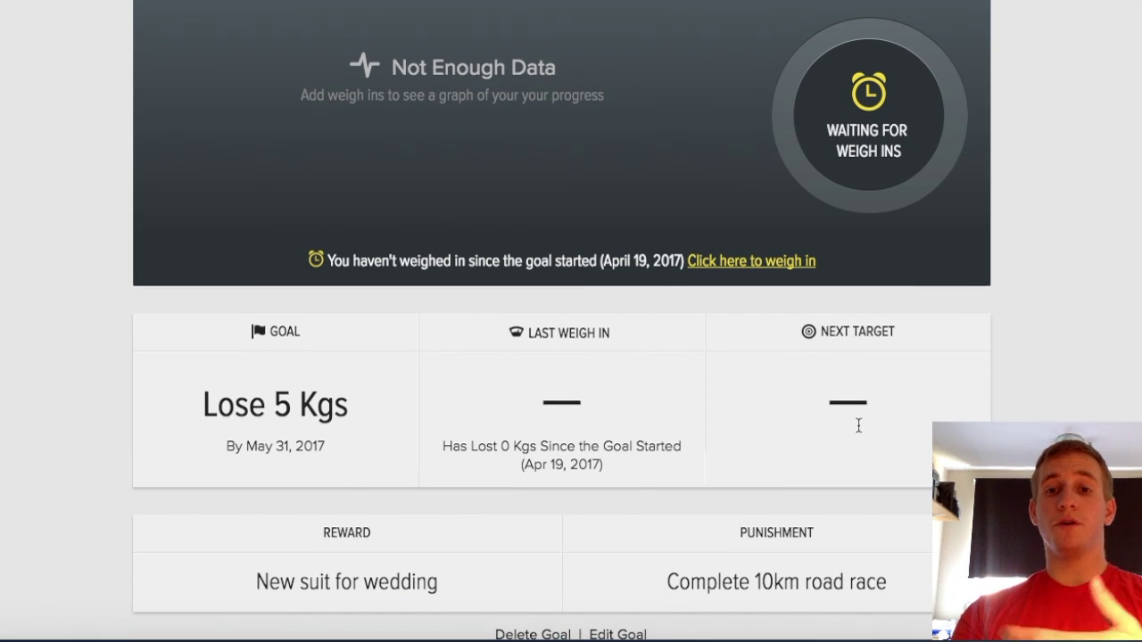
scroll(859, 425, down, 1)
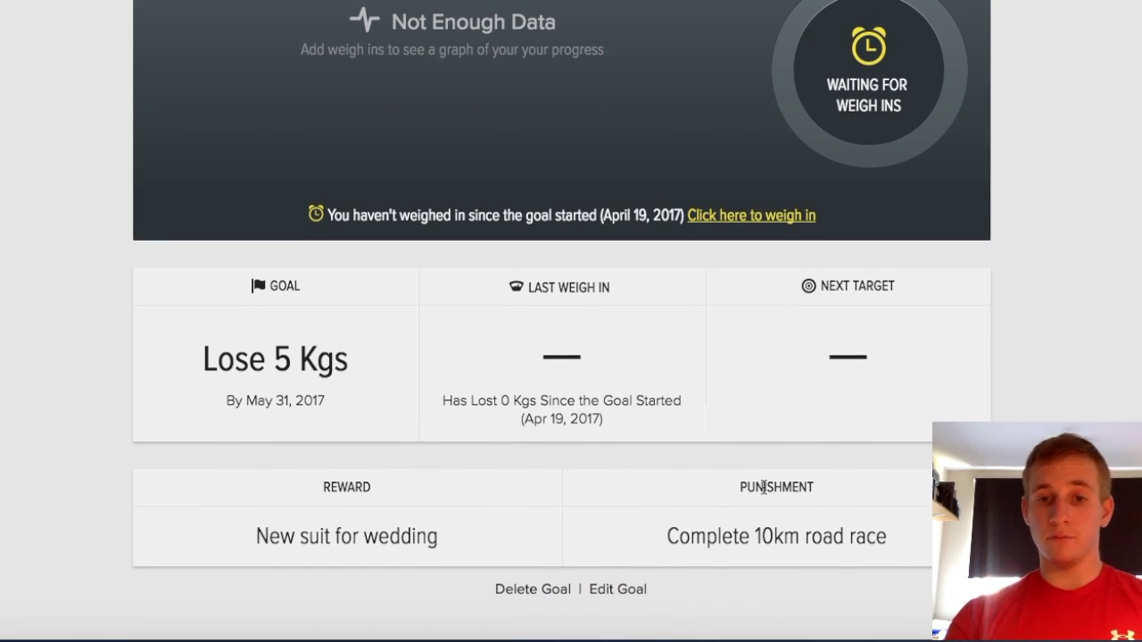
scroll(764, 487, up, 6)
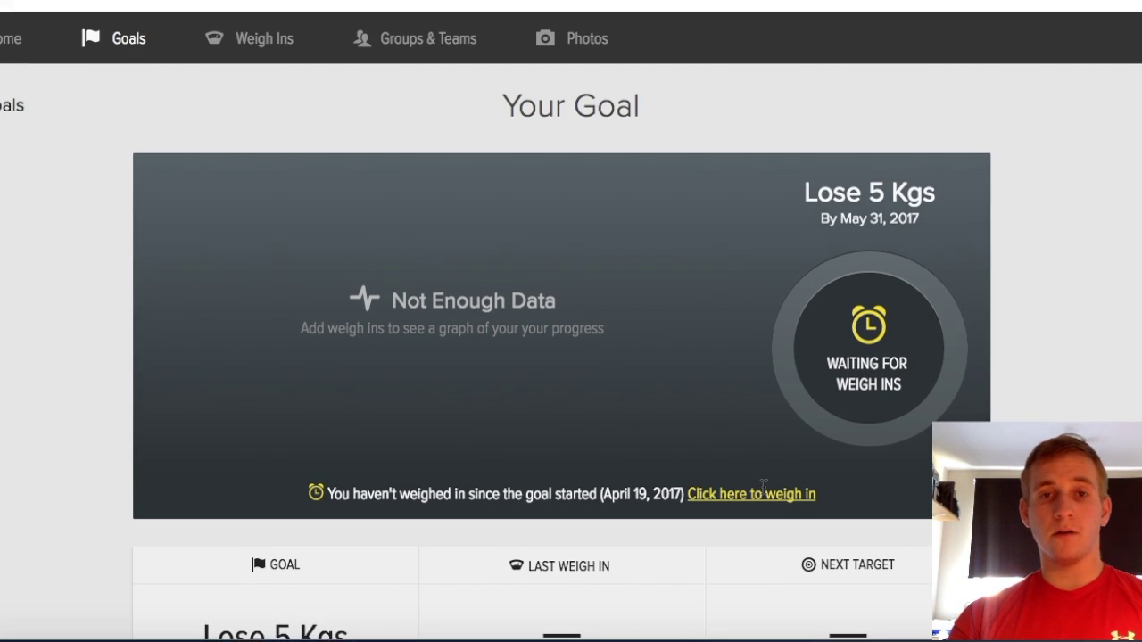
scroll(764, 494, up, 1)
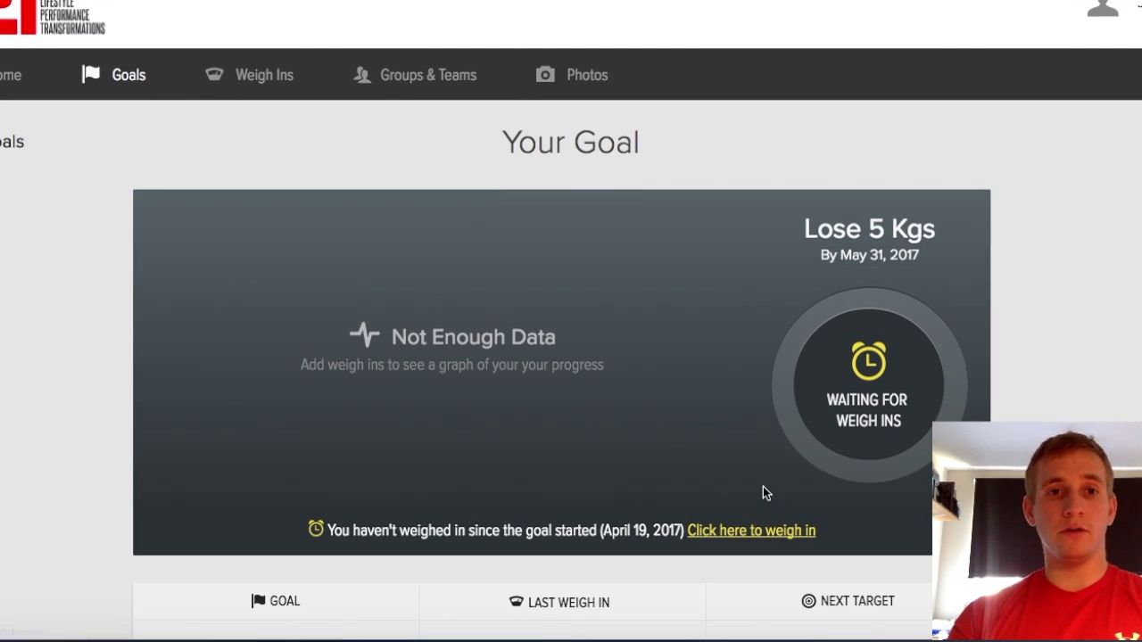
key(super+Tab)
key(super+Tab)
key(super+Tab)
key(super+Tab)
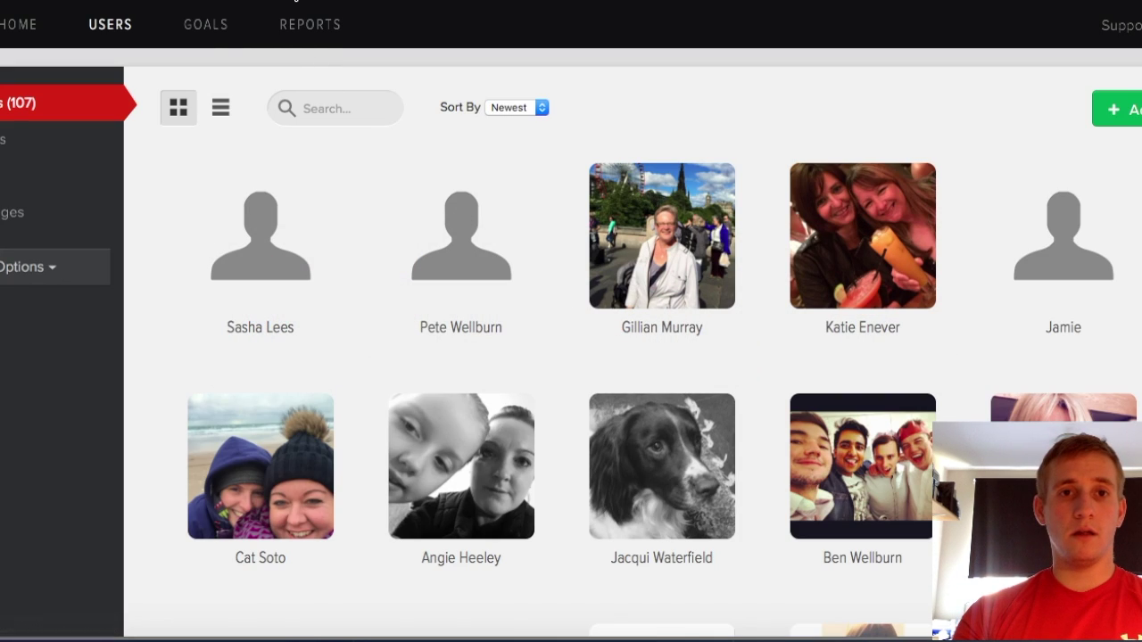
Open a client's goal page from the admin Users list and scroll through its progress
click(296, 1)
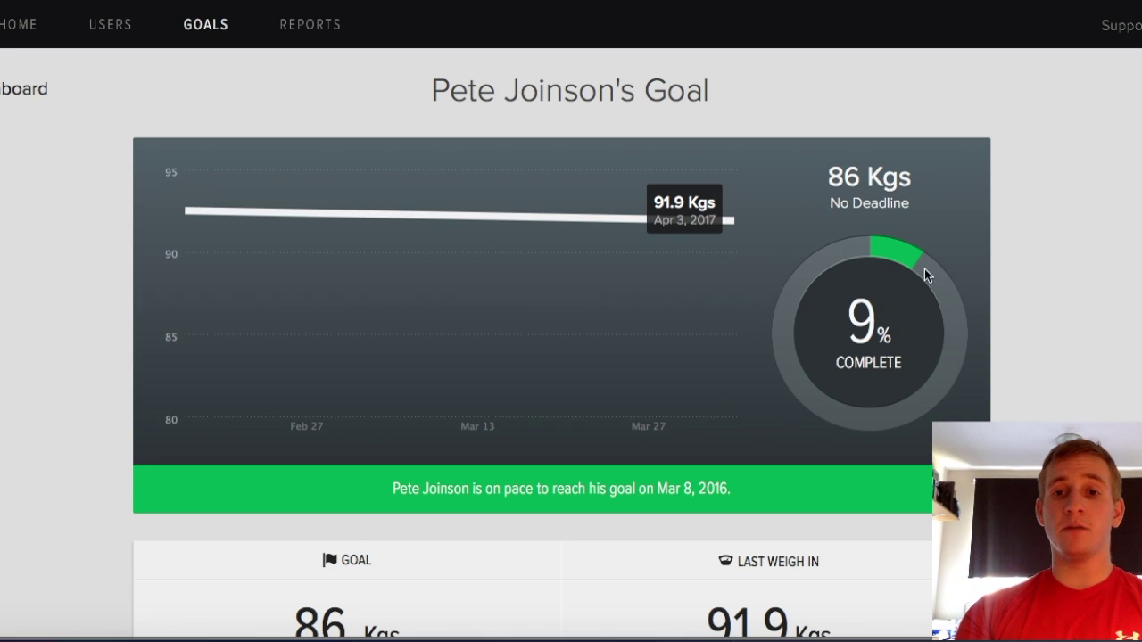
scroll(937, 274, down, 2)
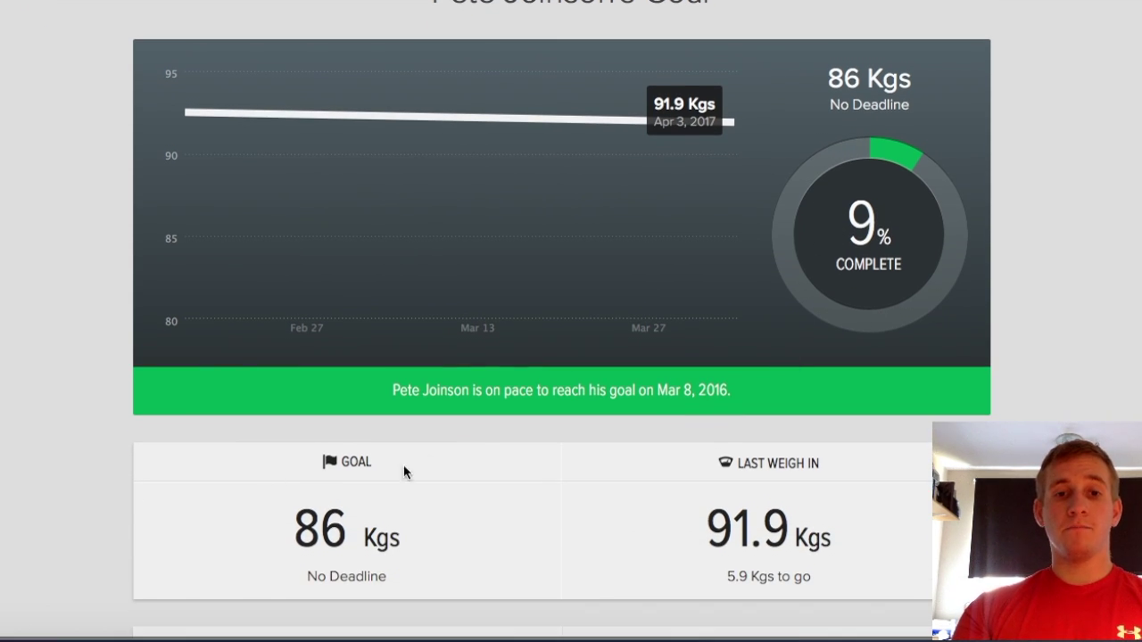
scroll(741, 469, down, 3)
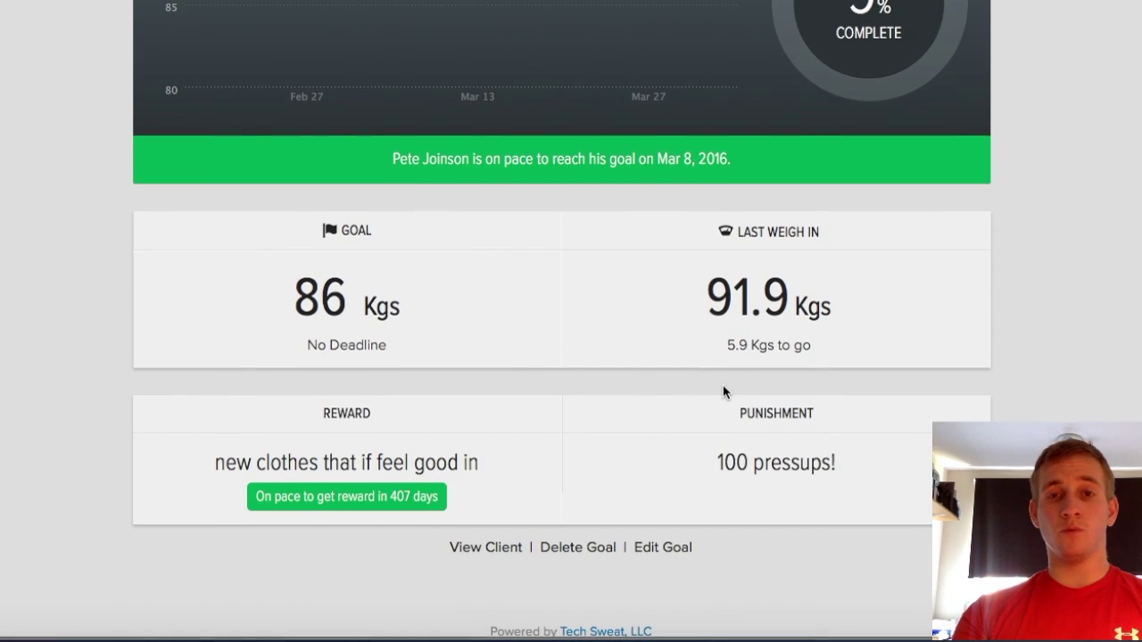
scroll(723, 390, up, 3)
scroll(725, 389, up, 1)
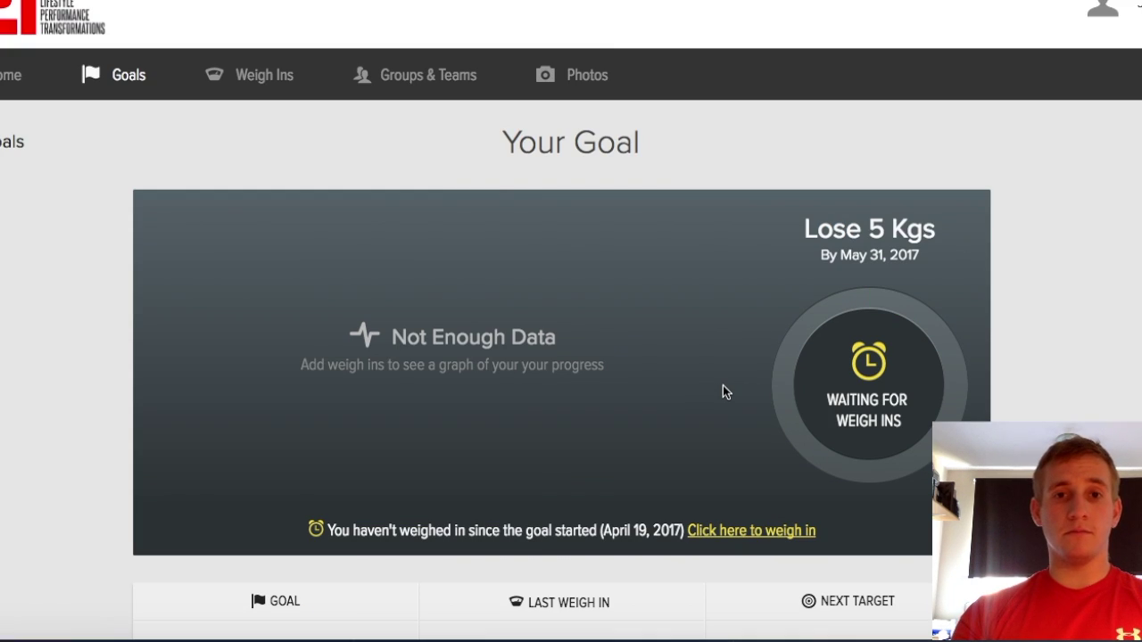
scroll(723, 392, down, 3)
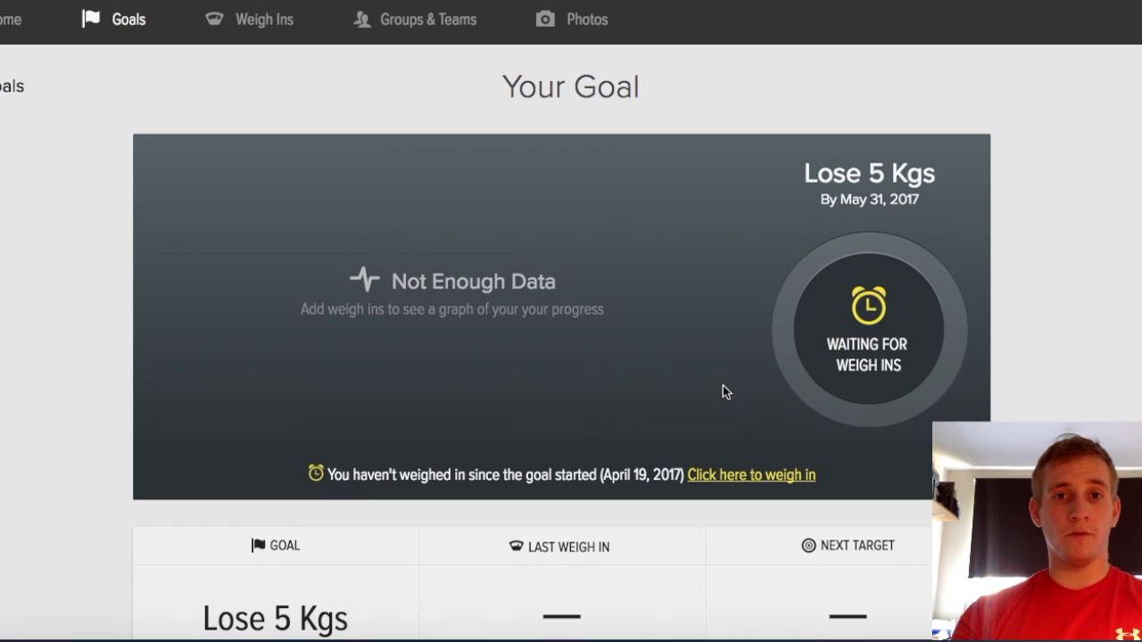
Go to the empty Weigh Ins page and start adding a weigh-in
scroll(722, 391, down, 1)
scroll(723, 392, up, 4)
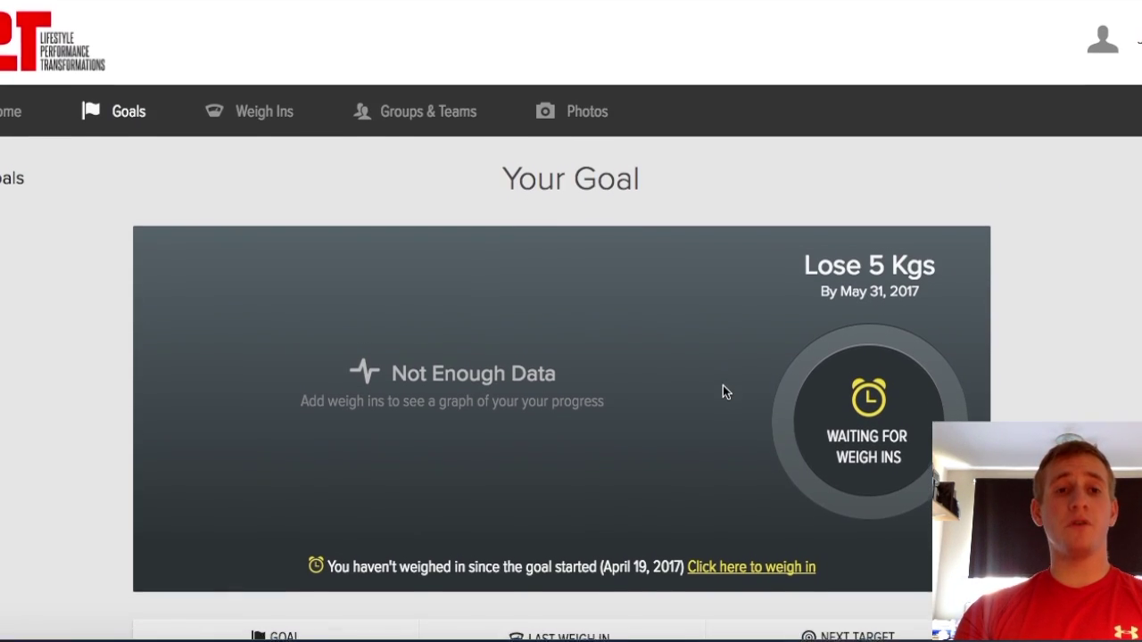
click(237, 116)
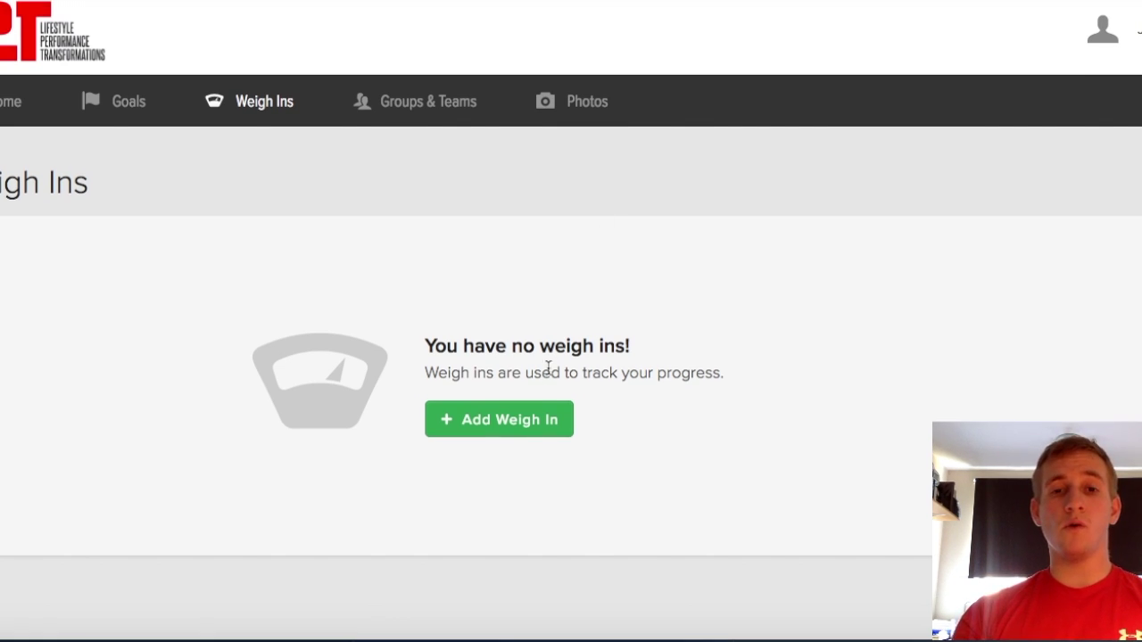
click(533, 428)
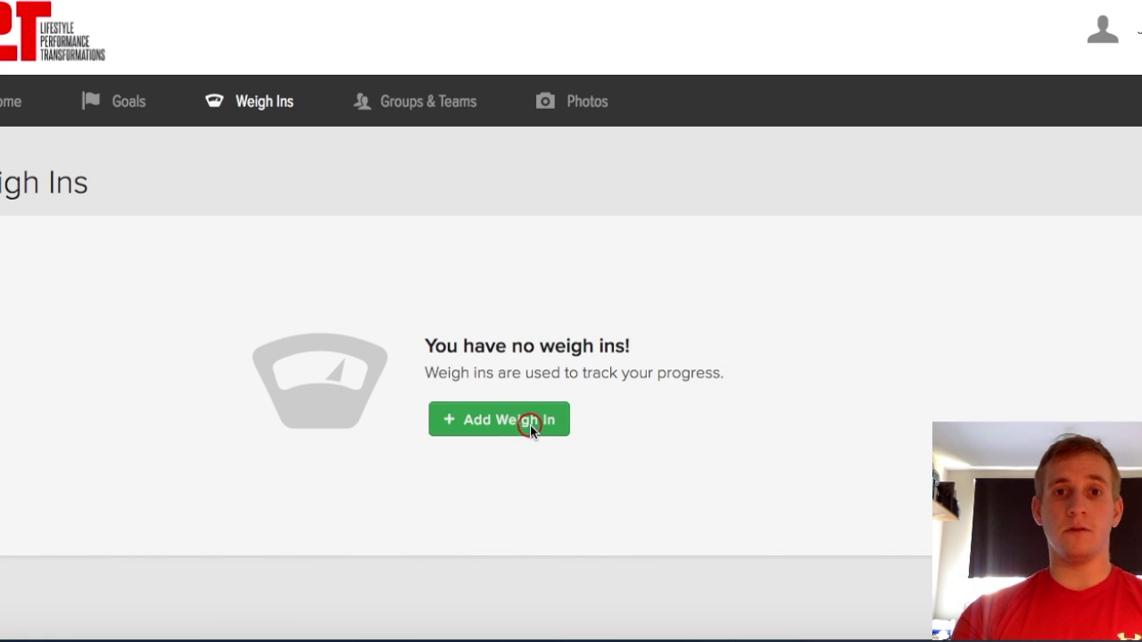
Date the weigh-in April 19, 2017 with weight 90 and body fat 25
click(597, 160)
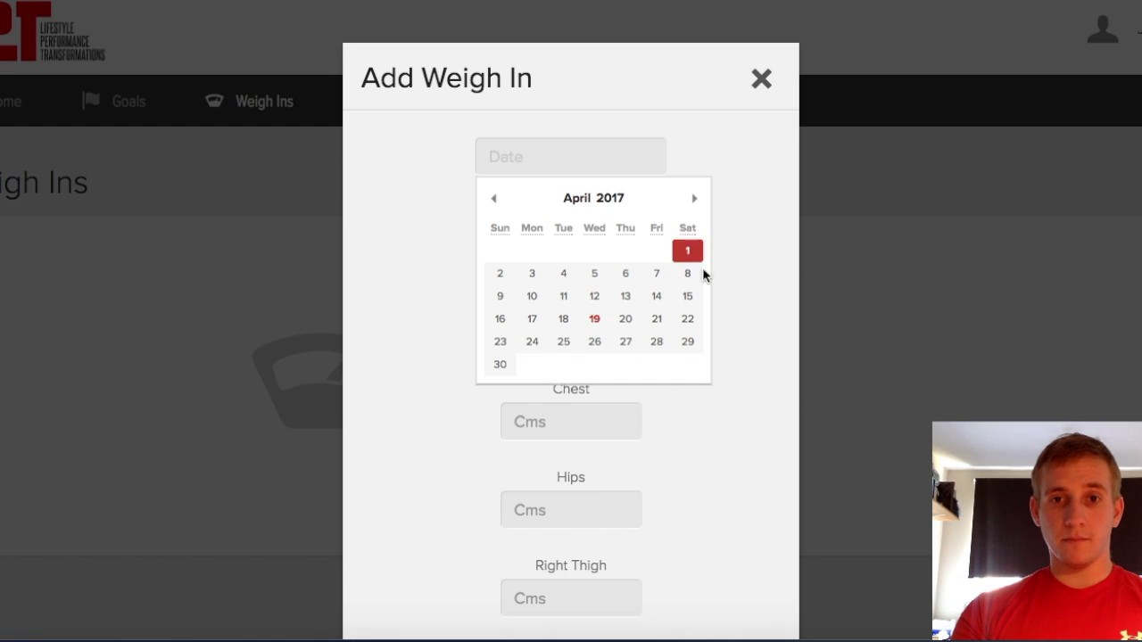
click(595, 320)
click(582, 244)
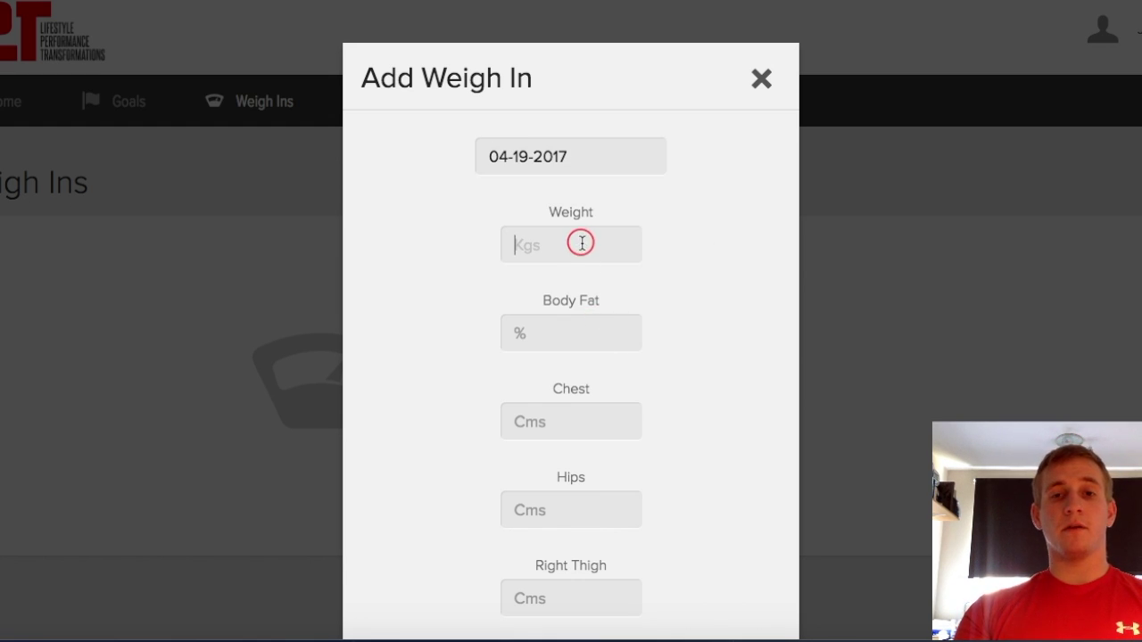
text(90)
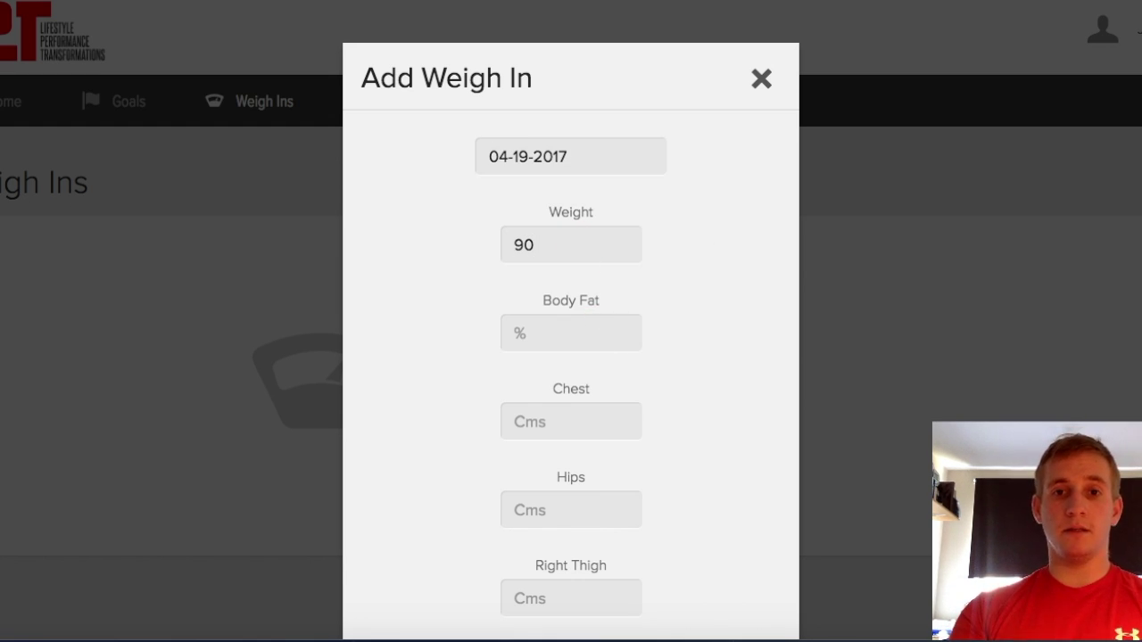
key(Tab)
text(25)
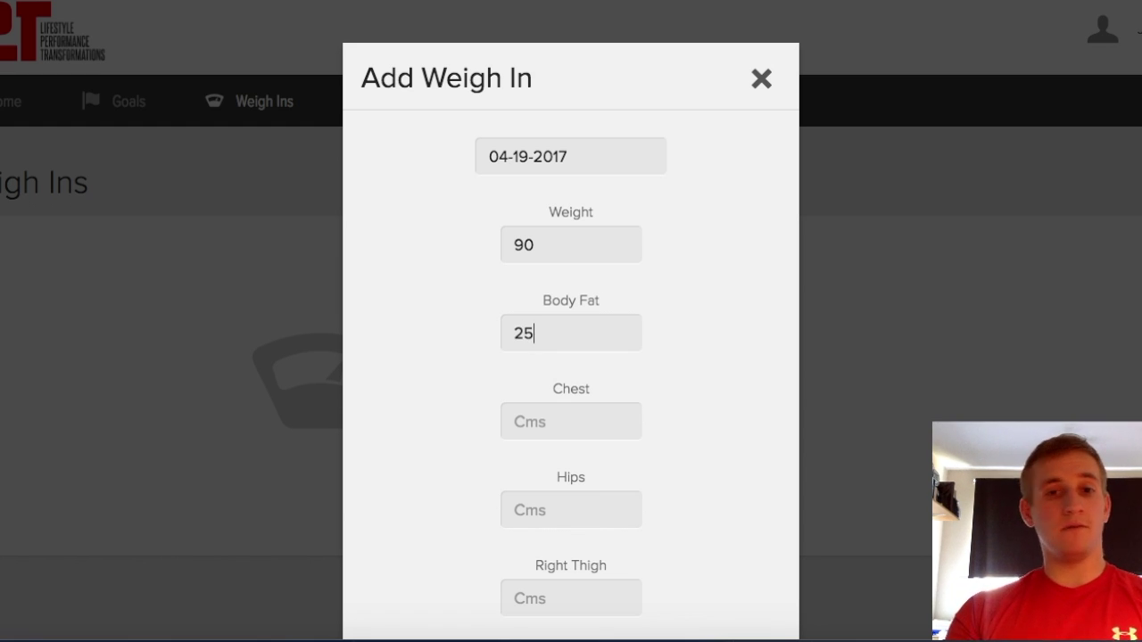
scroll(571, 357, down, 5)
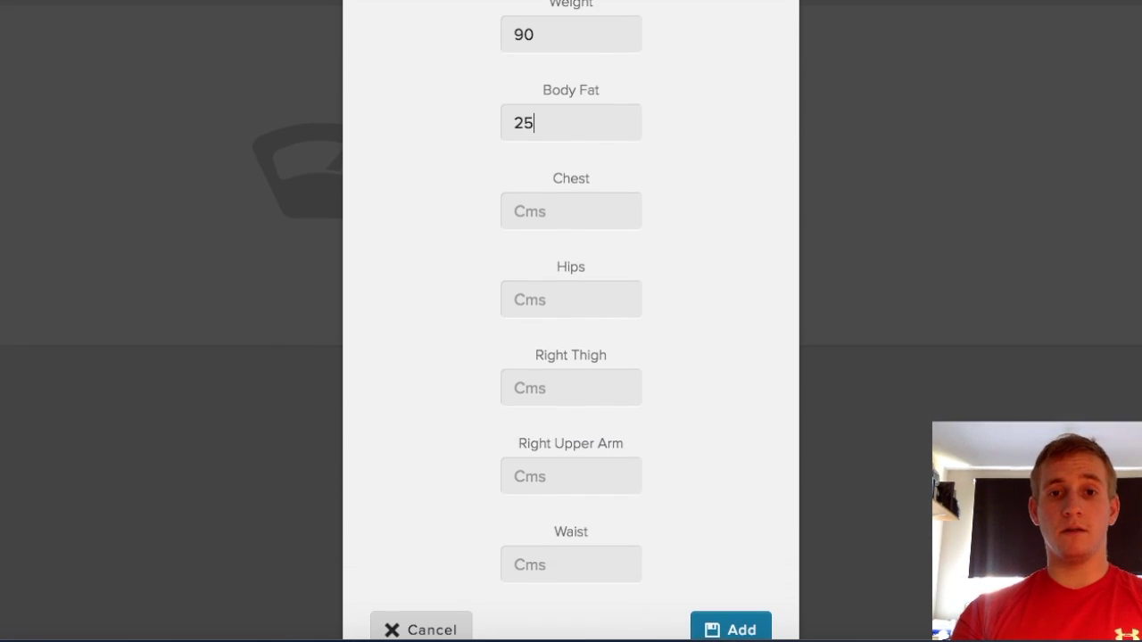
Enter 100 for chest, hips, right thigh, right upper arm and waist, then save
click(594, 209)
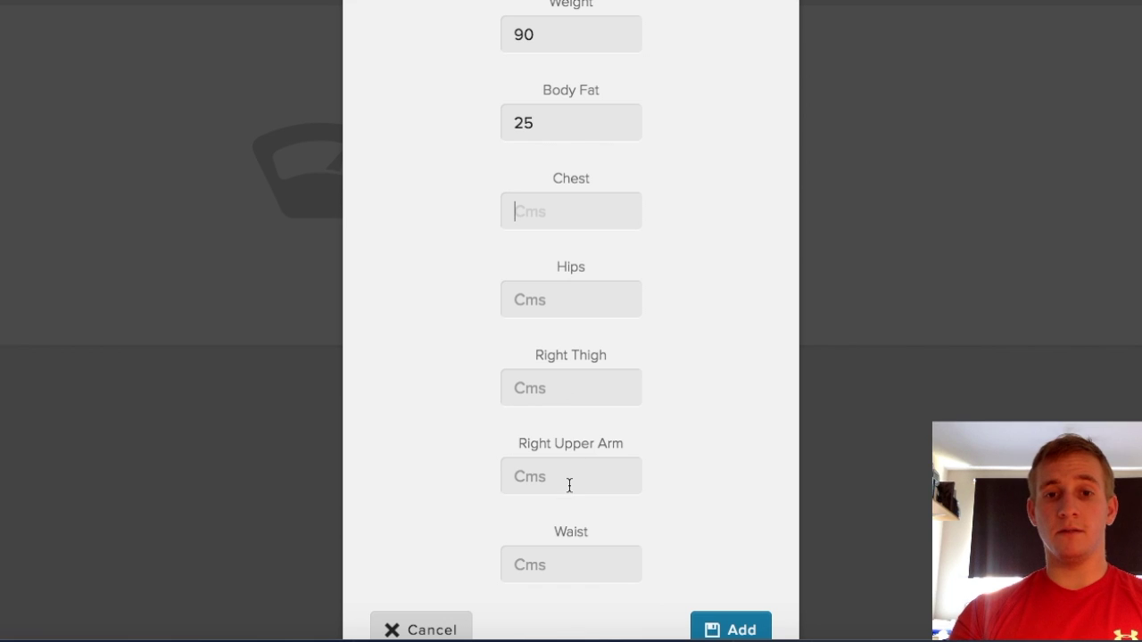
text(100)
key(Tab)
text(100)
key(Tab)
text(100)
key(Tab)
text(100)
key(Tab)
text(100)
scroll(734, 464, down, 1)
click(728, 572)
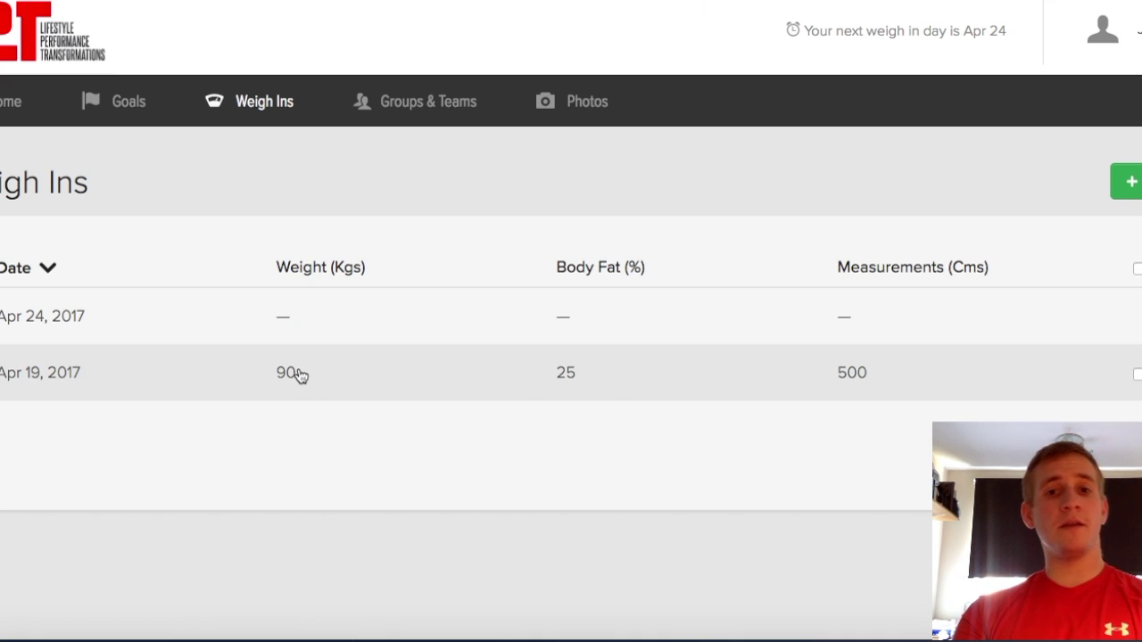
click(571, 379)
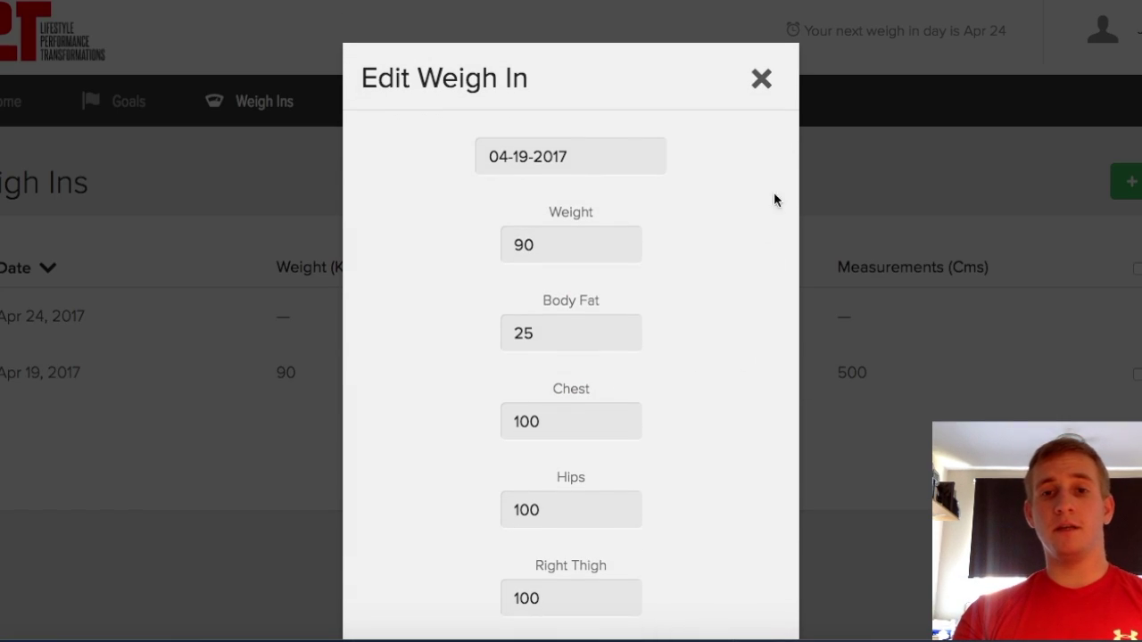
click(762, 81)
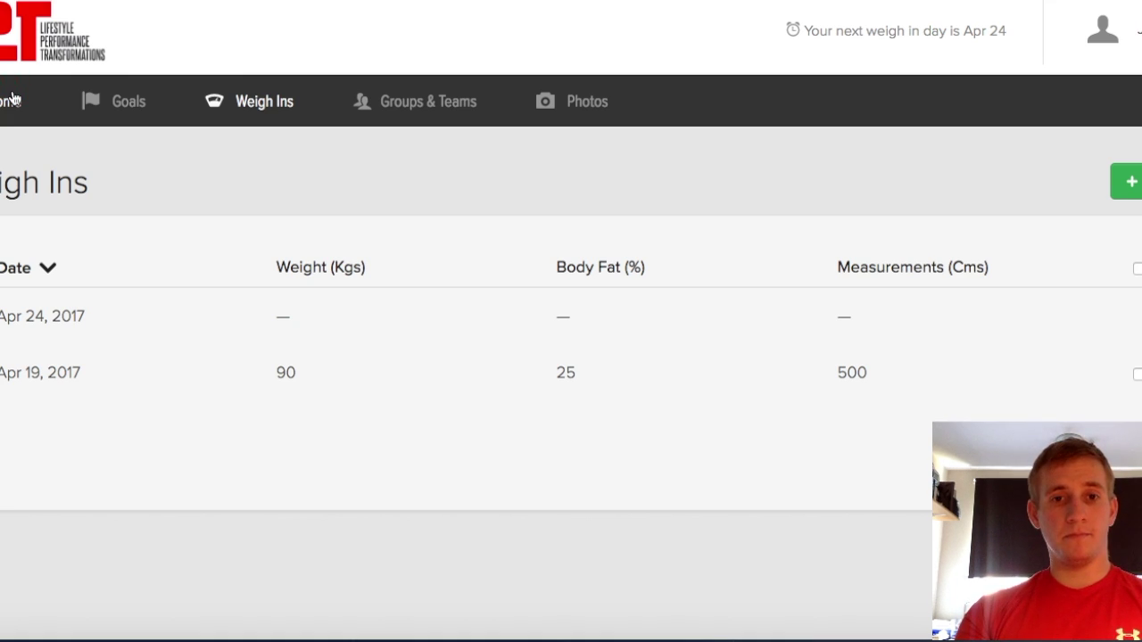
Review the client's Home progress page, then bring up the trainer admin's client weight chart, down 2.1 Kgs
click(12, 100)
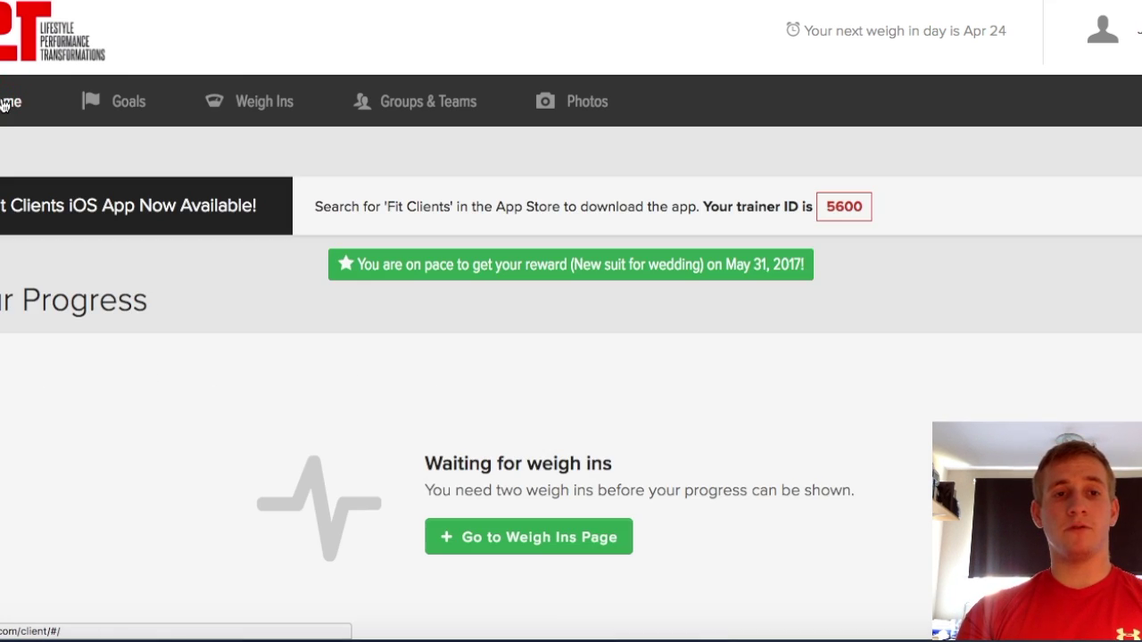
scroll(234, 237, down, 3)
scroll(234, 237, up, 1)
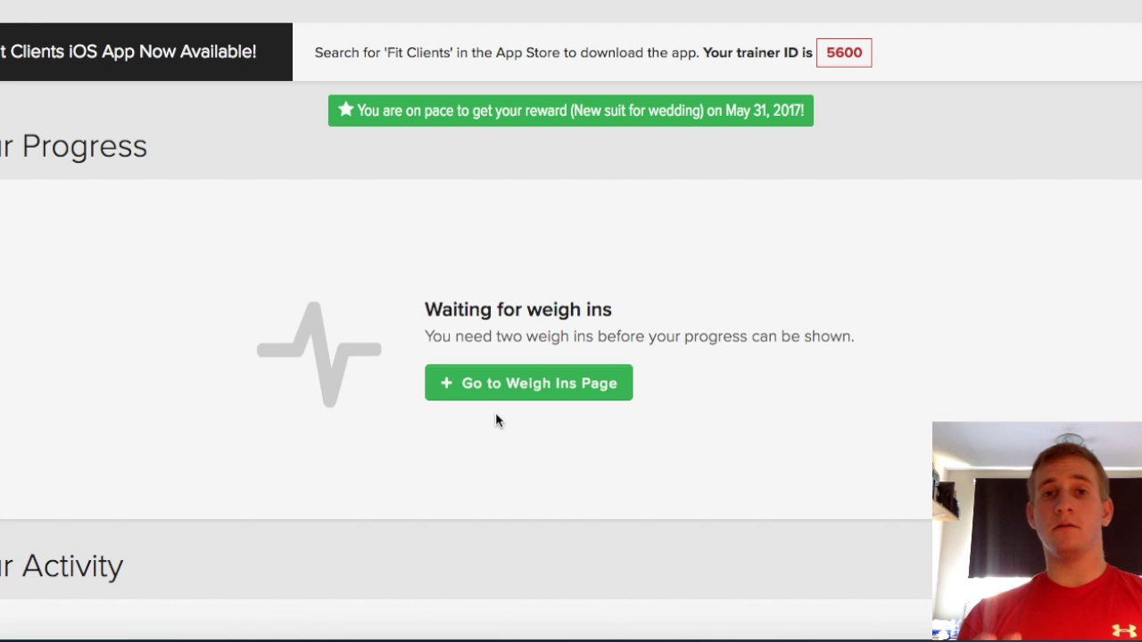
scroll(497, 419, down, 2)
scroll(497, 419, up, 4)
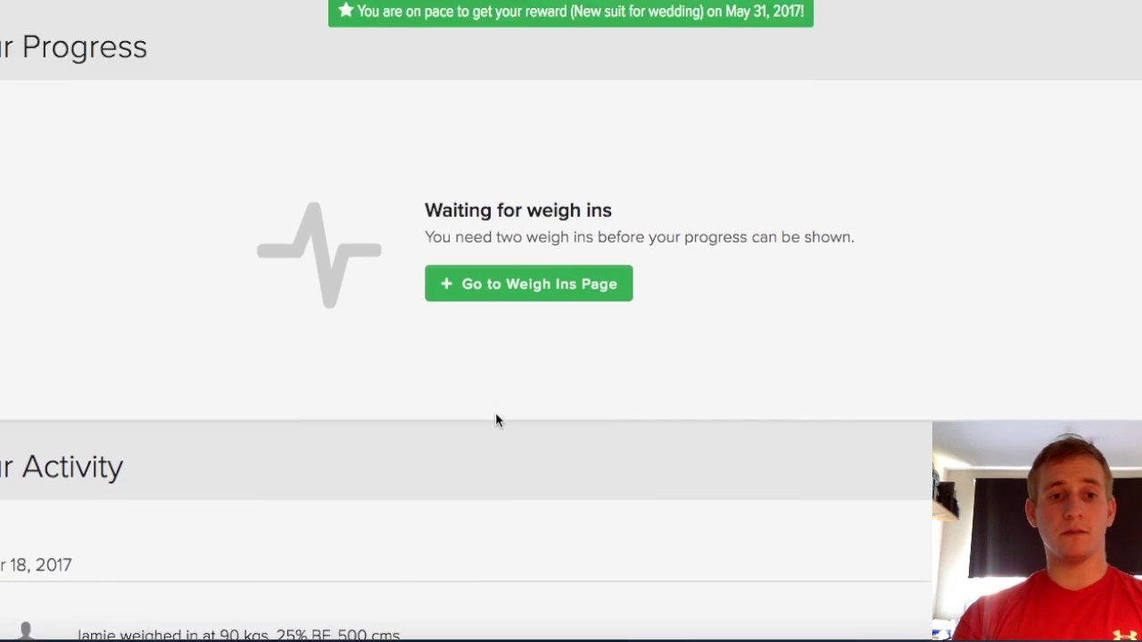
key(super+Tab)
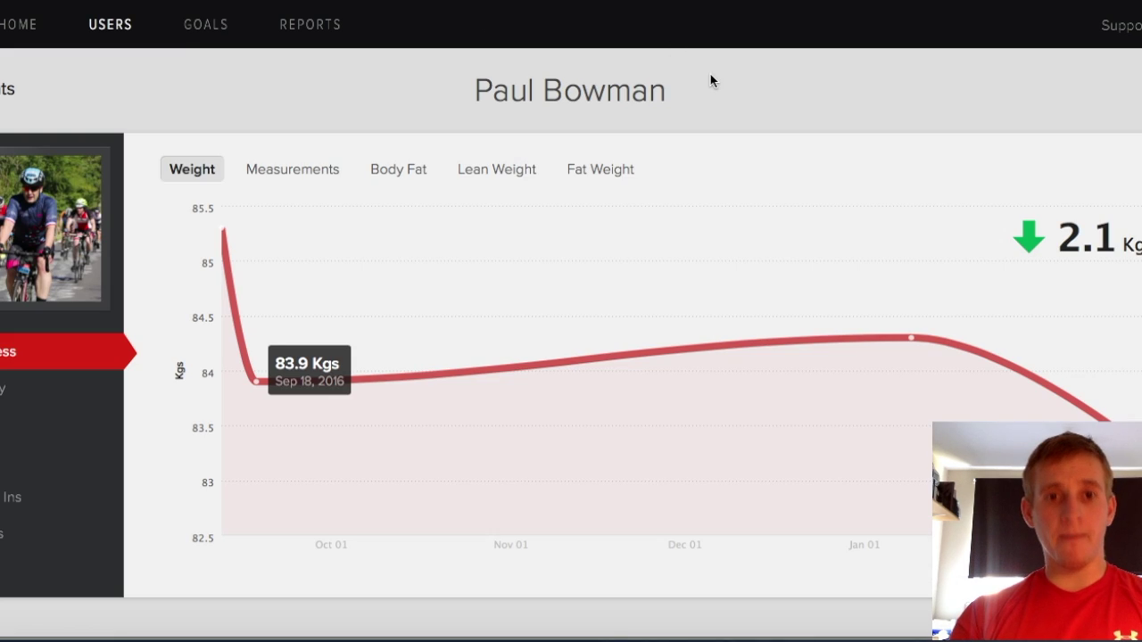
Read the existing client's weight trend values, then return to the client app's Home page
scroll(717, 83, down, 1)
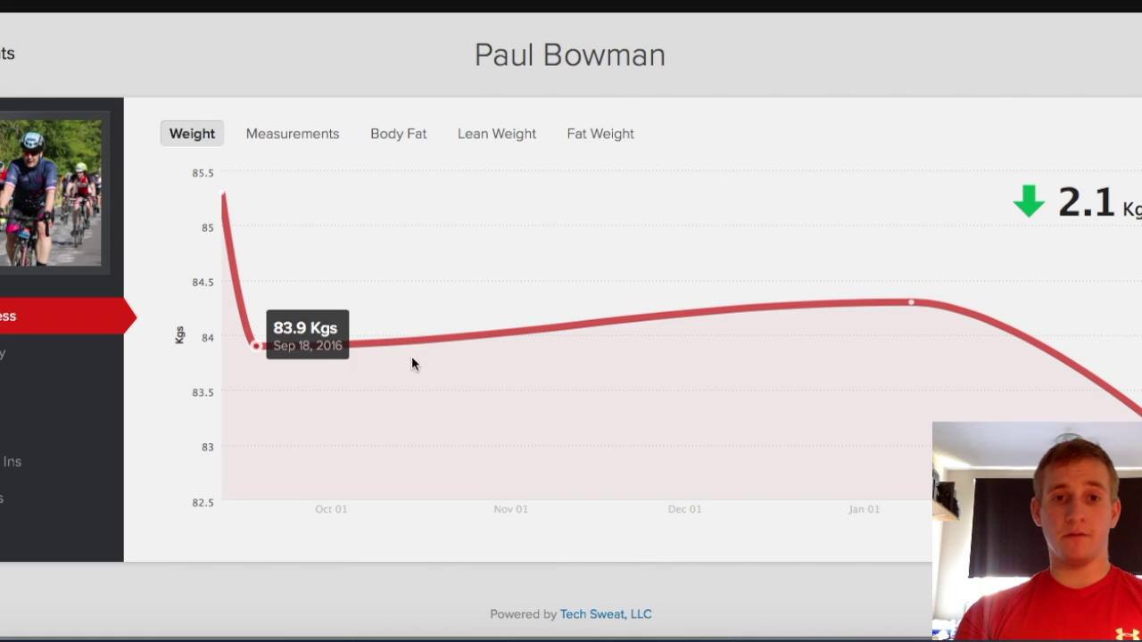
scroll(866, 334, down, 1)
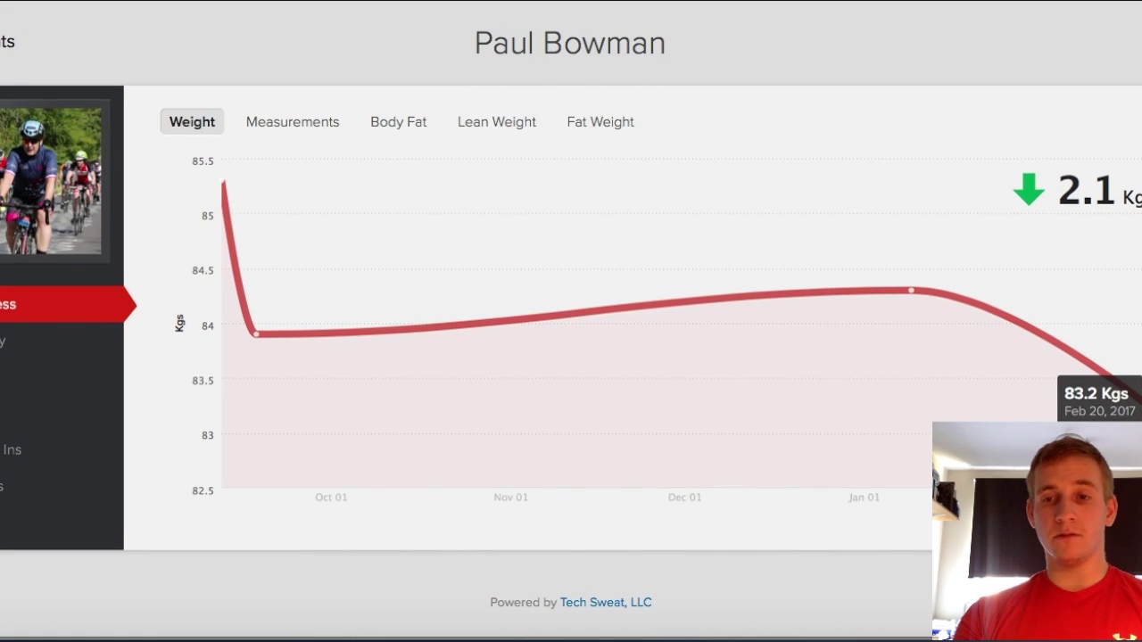
scroll(571, 322, up, 1)
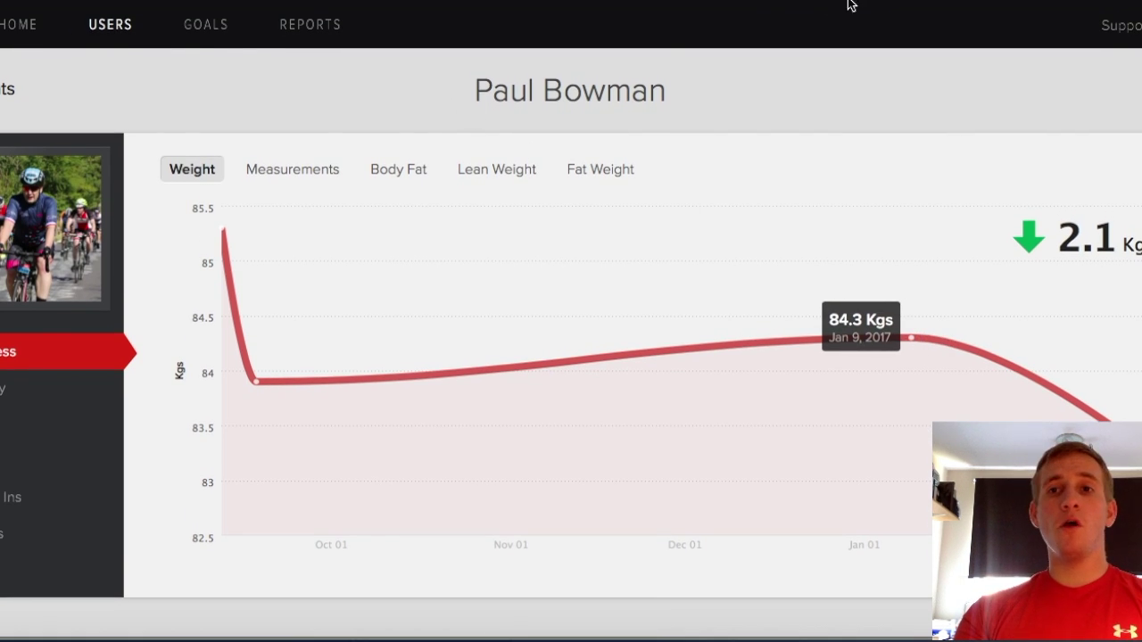
key(super+Tab)
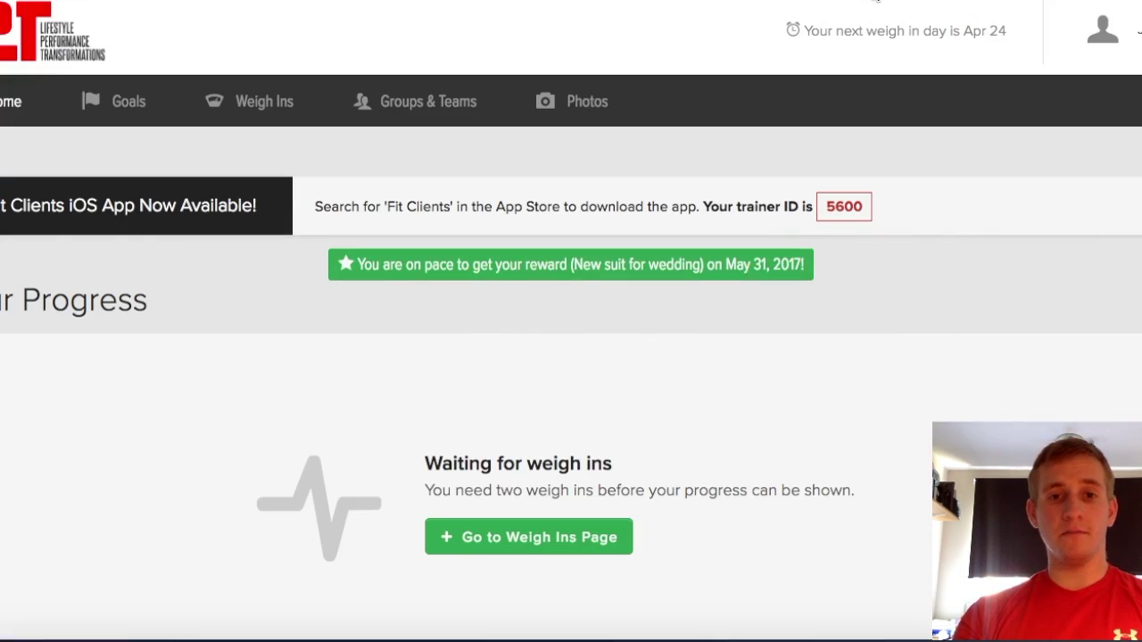
scroll(859, 282, down, 4)
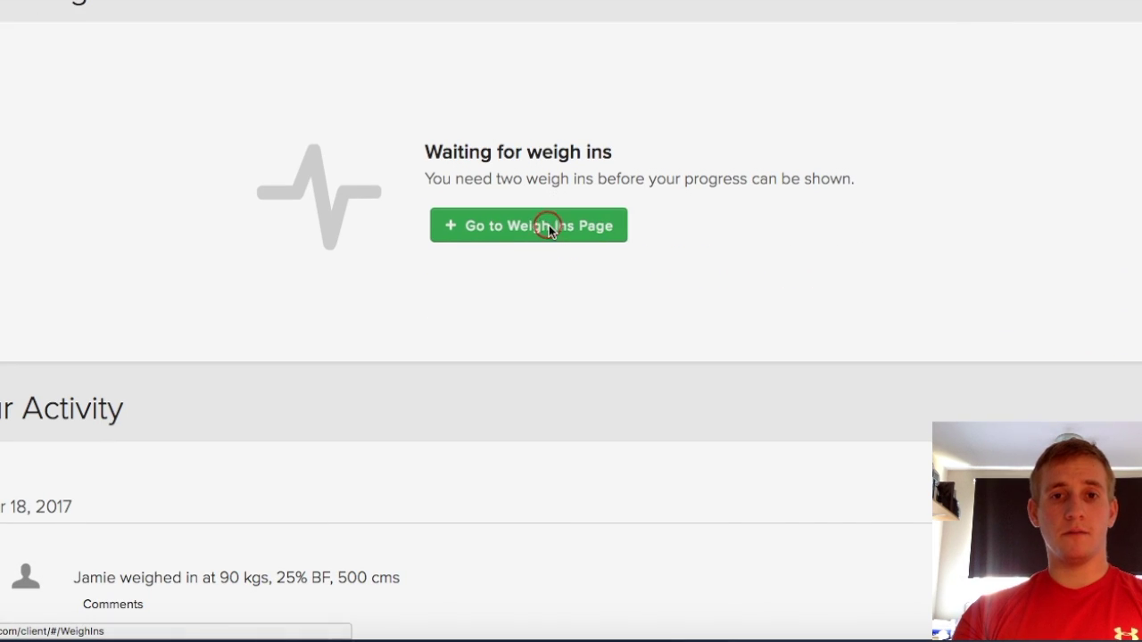
click(549, 226)
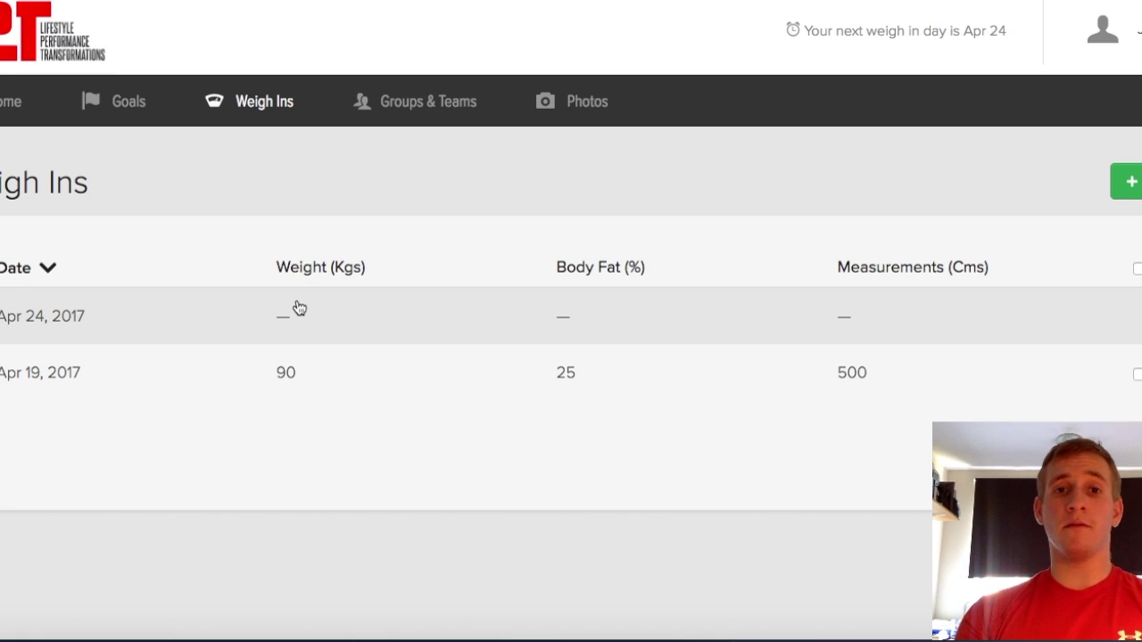
click(587, 103)
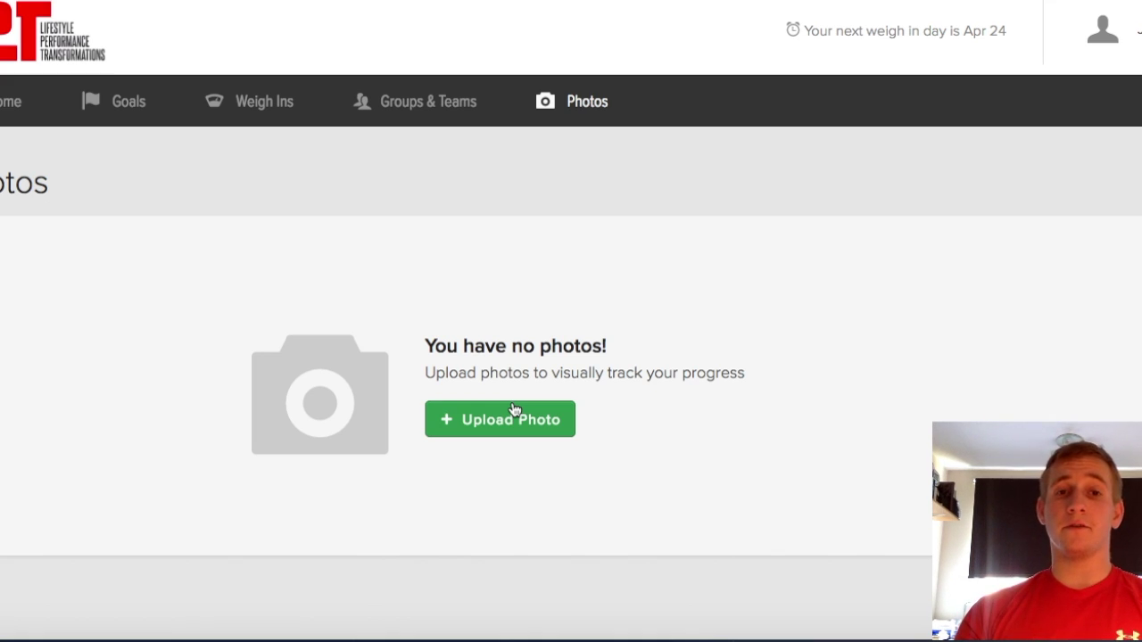
click(12, 103)
scroll(327, 241, down, 8)
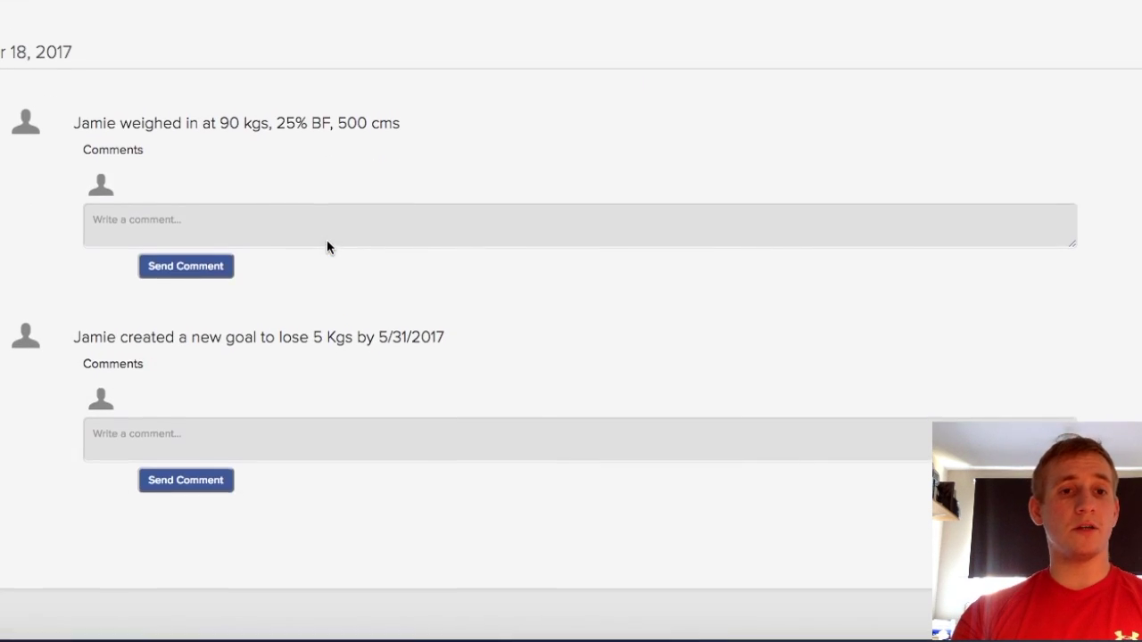
scroll(327, 241, up, 8)
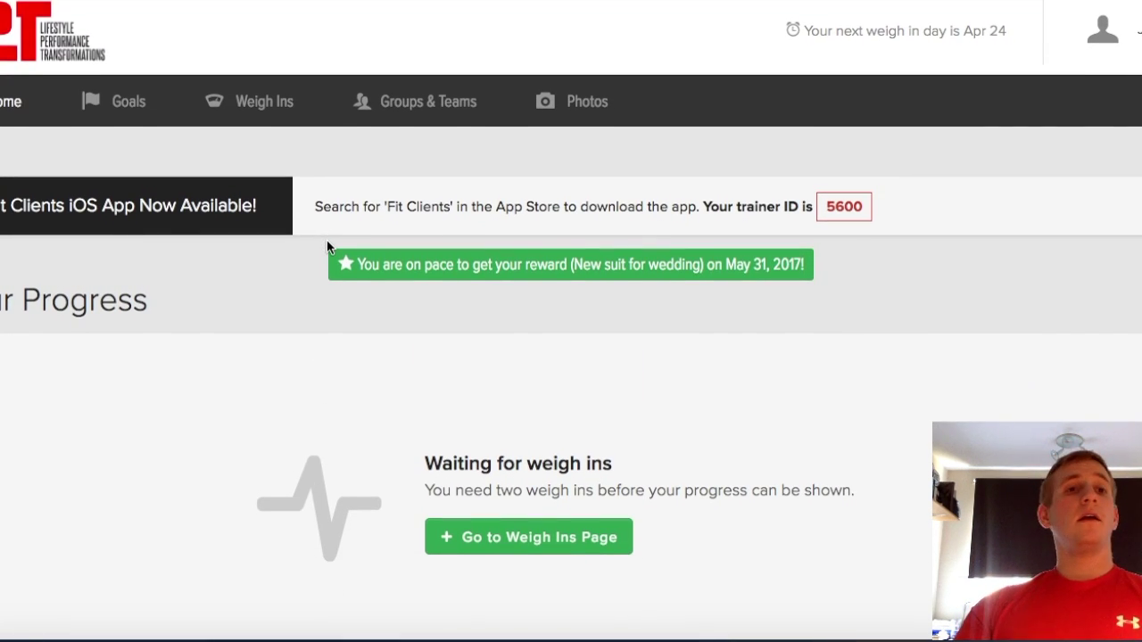